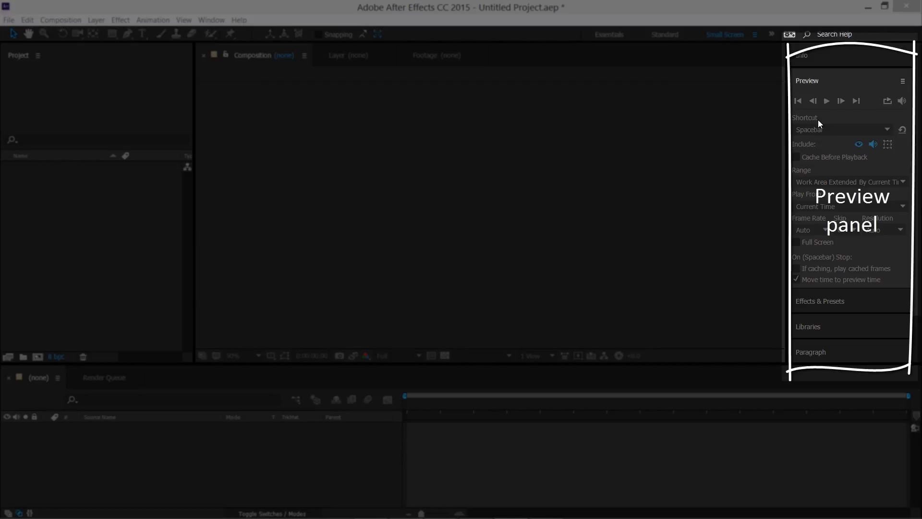
Create a new composition named Comp 1 with the HDTV 1080 29.97 preset and a duration of 0;00;59;28
{"action": "left_click", "coordinate": [833, 373]}
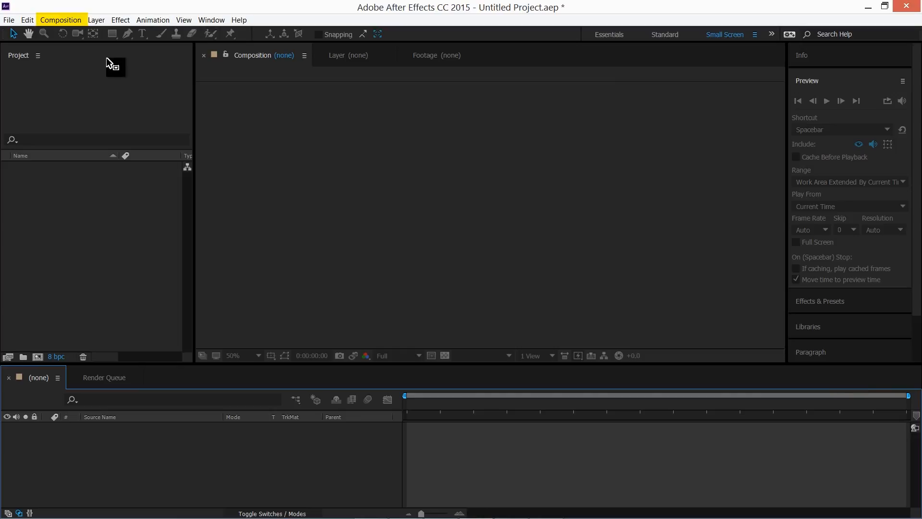
{"action": "left_click", "coordinate": [62, 21]}
{"action": "left_click", "coordinate": [63, 34]}
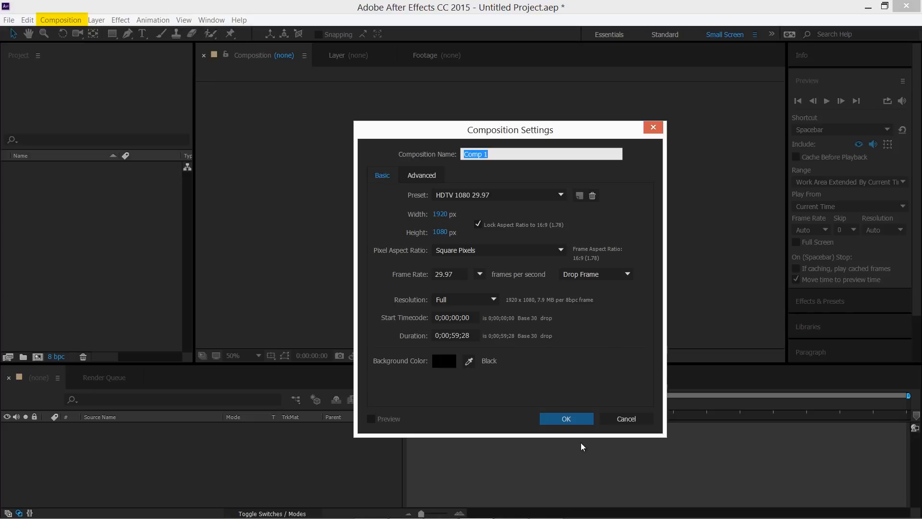
{"action": "left_click", "coordinate": [572, 423]}
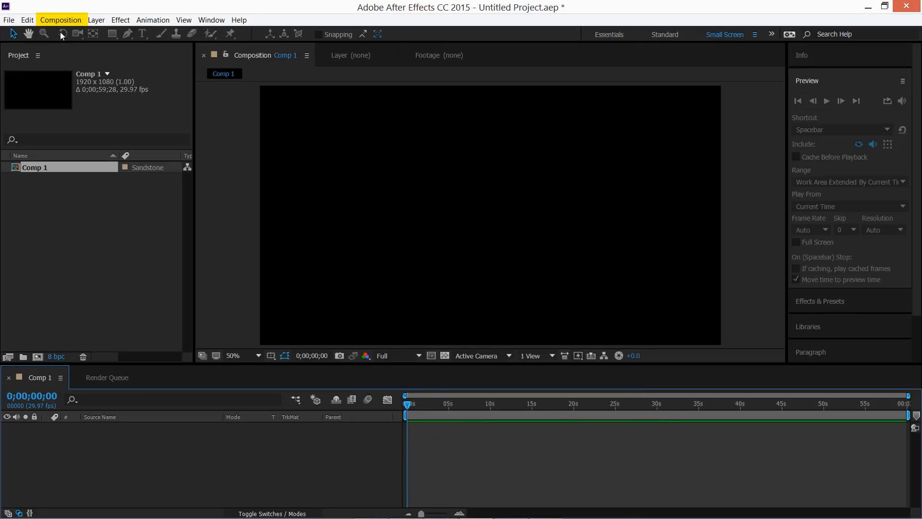
Review the settings of the new composition and leave them without making changes
{"action": "left_click", "coordinate": [60, 23]}
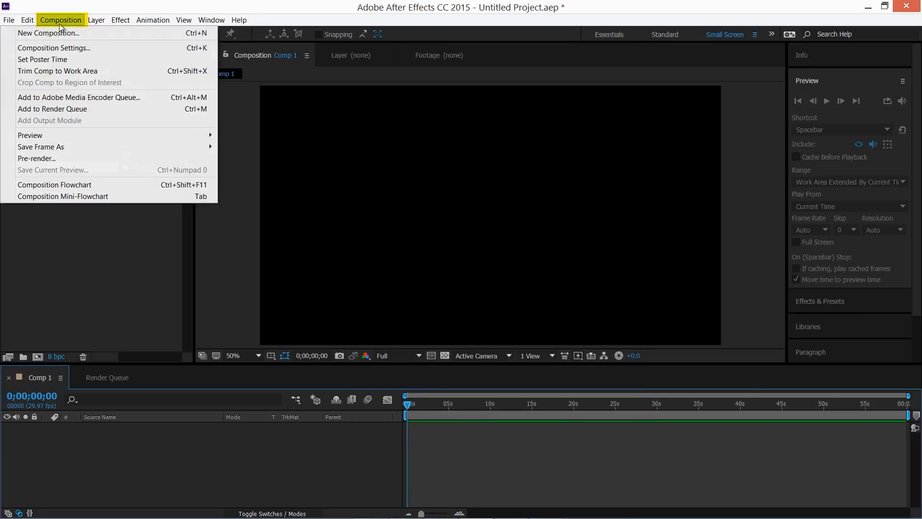
{"action": "left_click", "coordinate": [59, 51]}
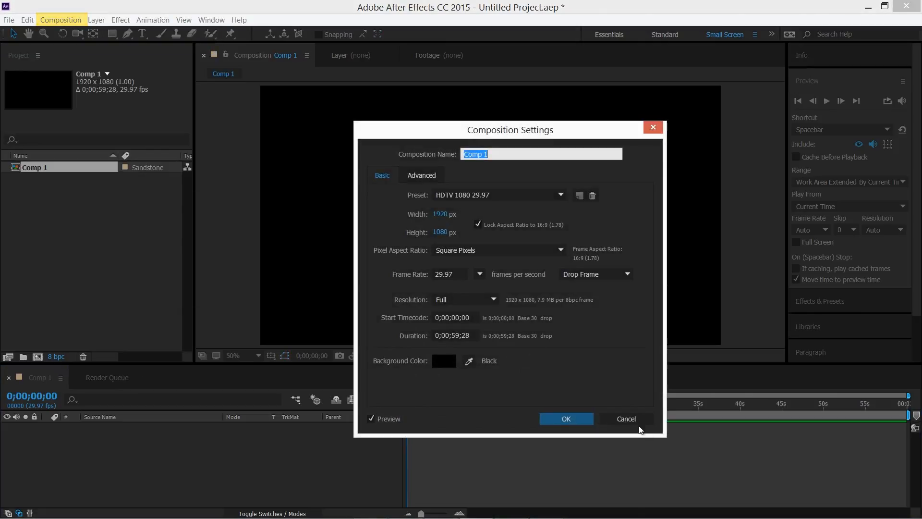
{"action": "left_click", "coordinate": [626, 418]}
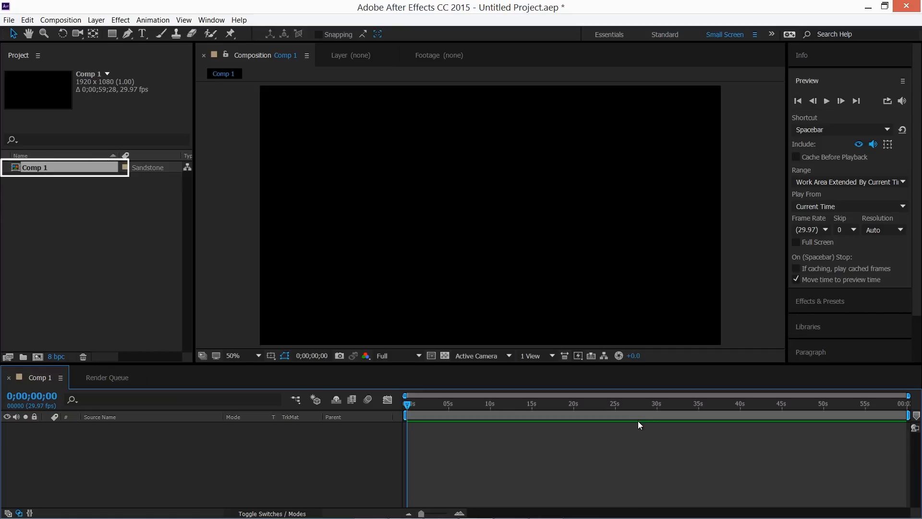
Rename the composition Comp 1 to "Showreel" in the project
{"action": "right_click", "coordinate": [79, 166]}
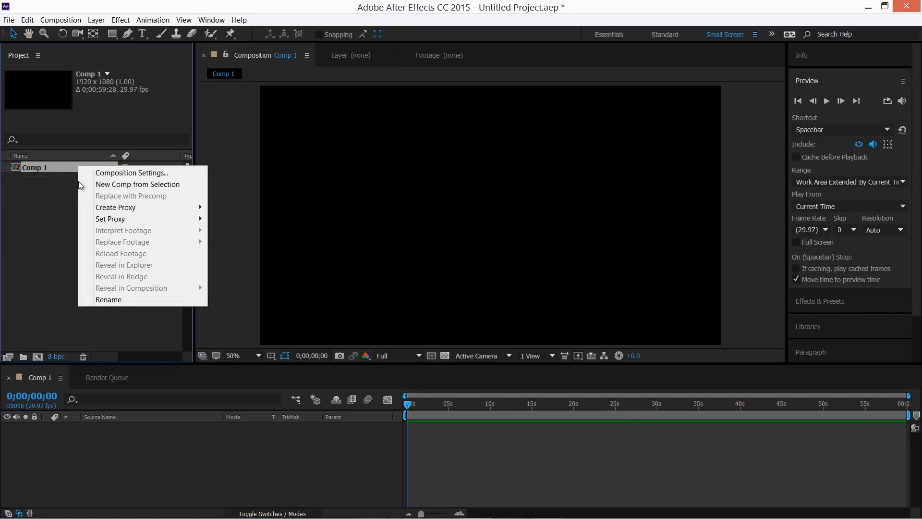
{"action": "left_click", "coordinate": [127, 299]}
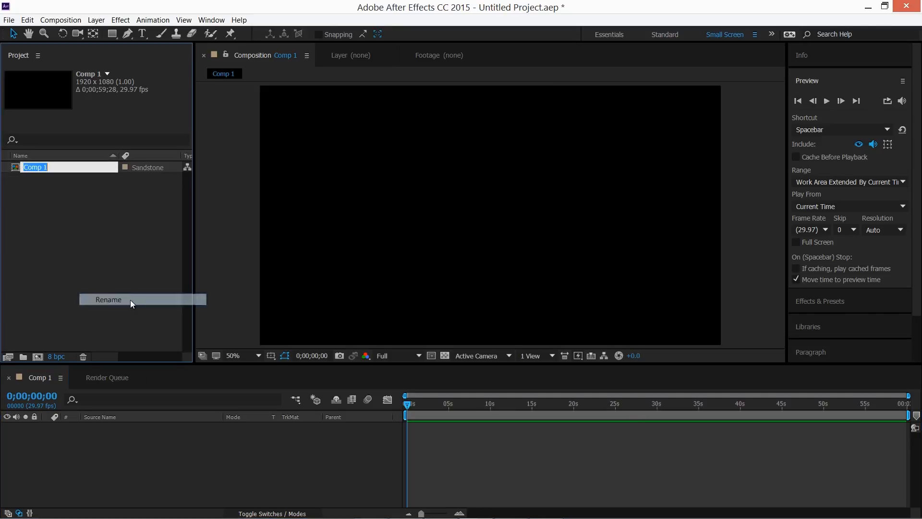
{"action": "type", "text": "Showreel"}
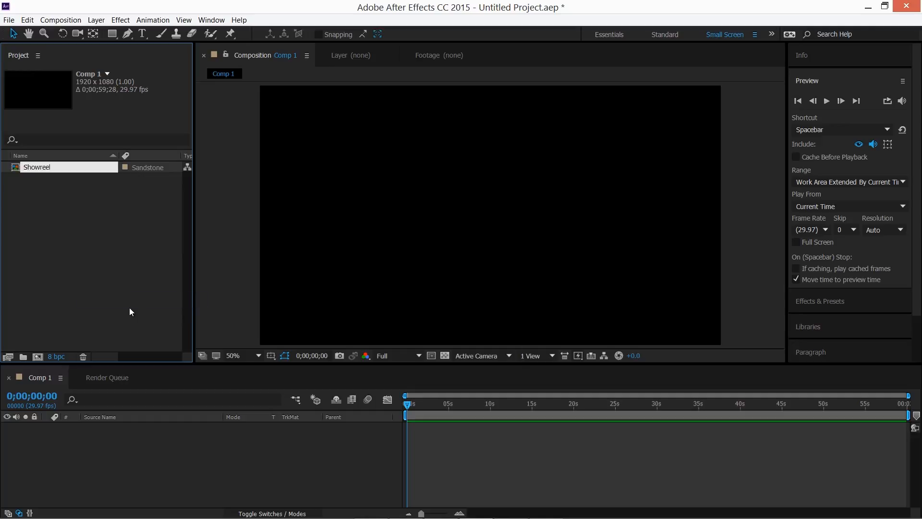
{"action": "key", "text": "Return"}
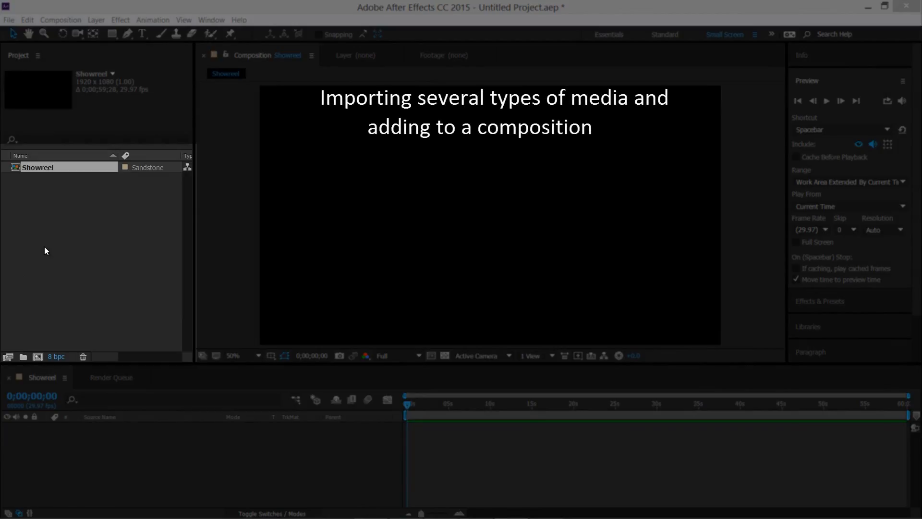
Import the KitchenMatinee video file from the Week6 Video folder as footage
{"action": "right_click", "coordinate": [88, 235]}
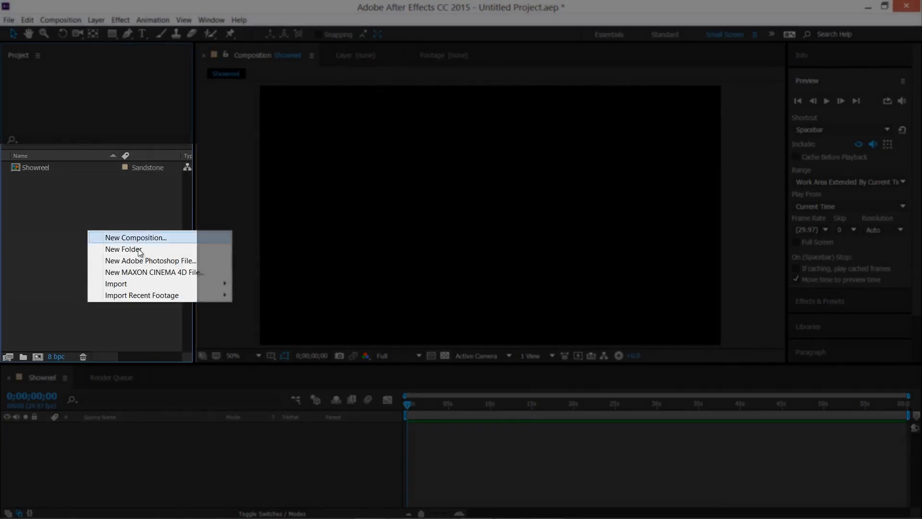
{"action": "mouse_move", "coordinate": [223, 283]}
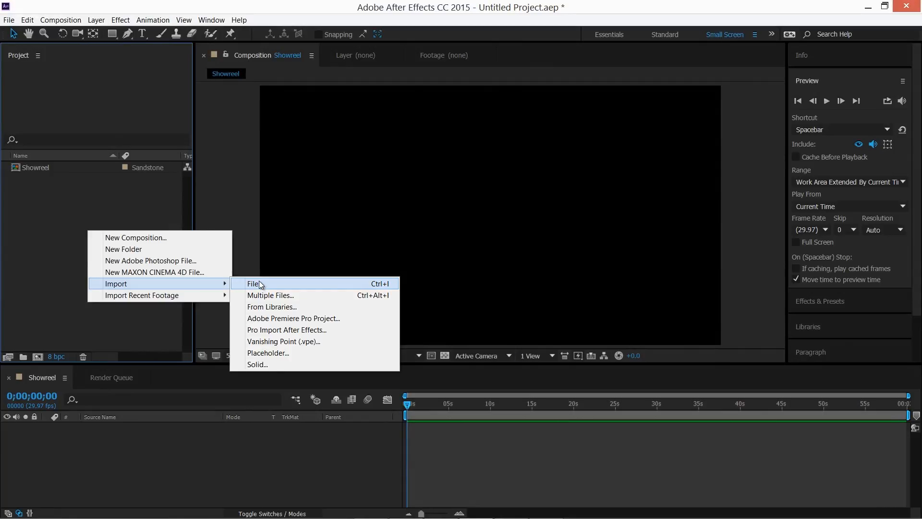
{"action": "left_click", "coordinate": [259, 283]}
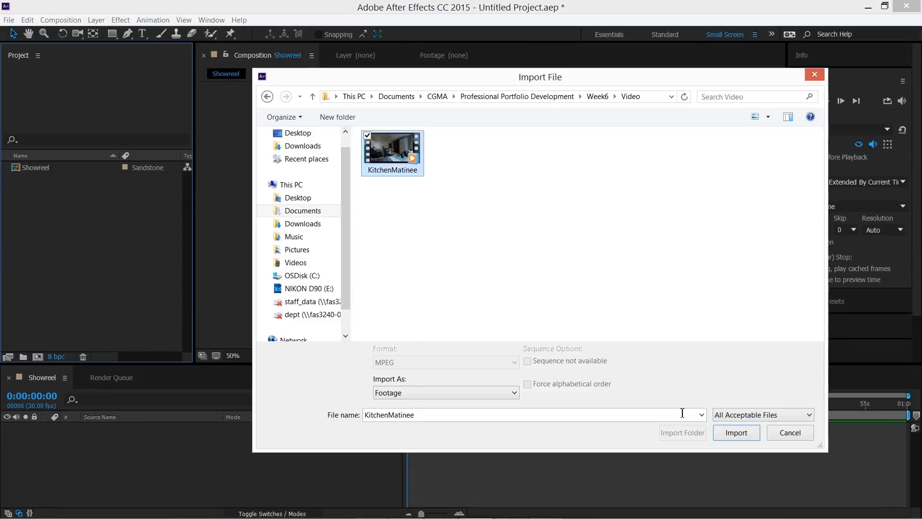
{"action": "left_click", "coordinate": [736, 432]}
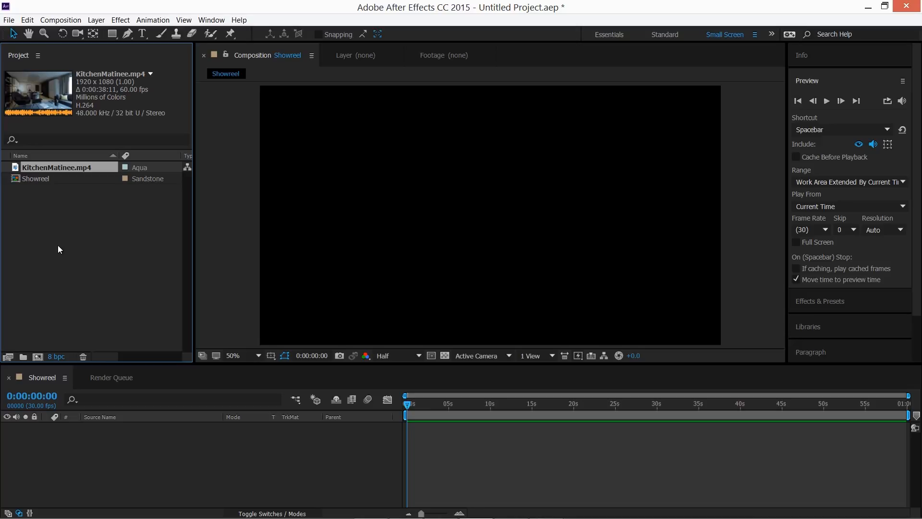
Import the 8_Leawood_Pump_House_shaders frames from the Week6 Sequence folder as a JPEG sequence, starting from frame 0002
{"action": "right_click", "coordinate": [122, 232]}
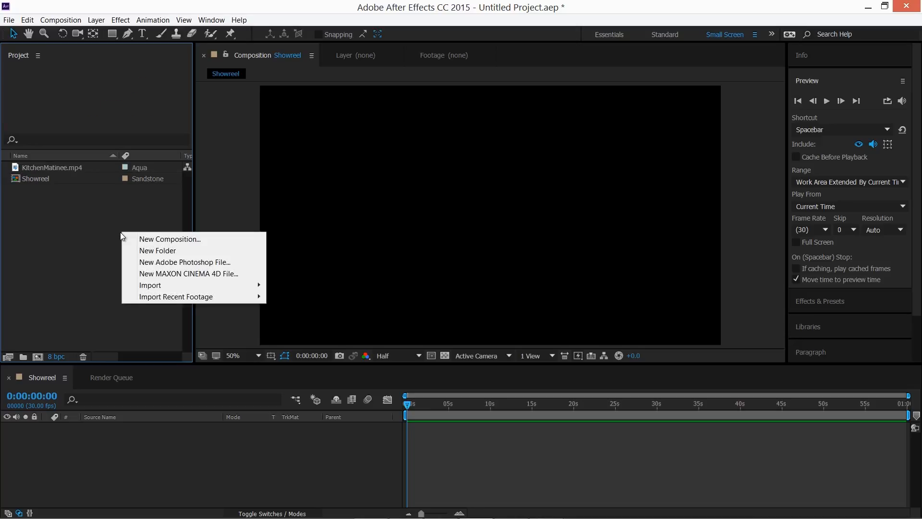
{"action": "mouse_move", "coordinate": [260, 286]}
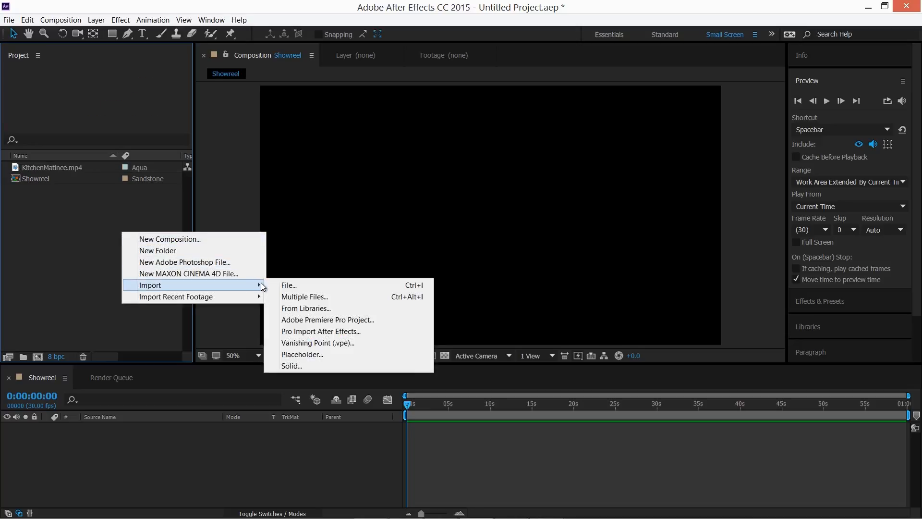
{"action": "left_click", "coordinate": [304, 287]}
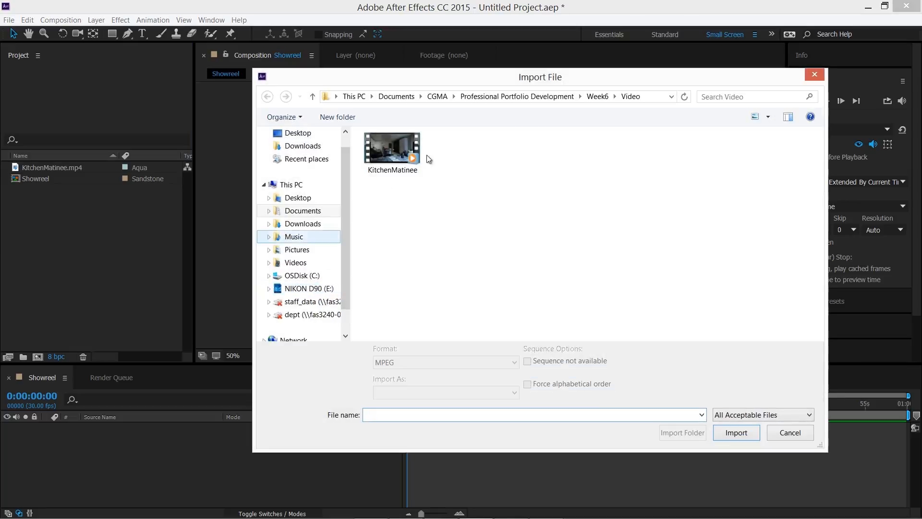
{"action": "left_click", "coordinate": [597, 97]}
{"action": "left_click", "coordinate": [396, 168]}
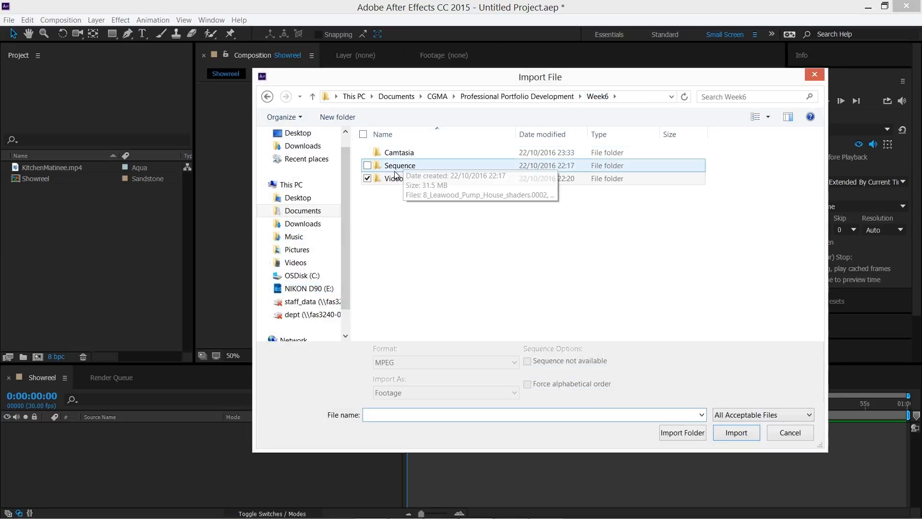
{"action": "double_click", "coordinate": [395, 169]}
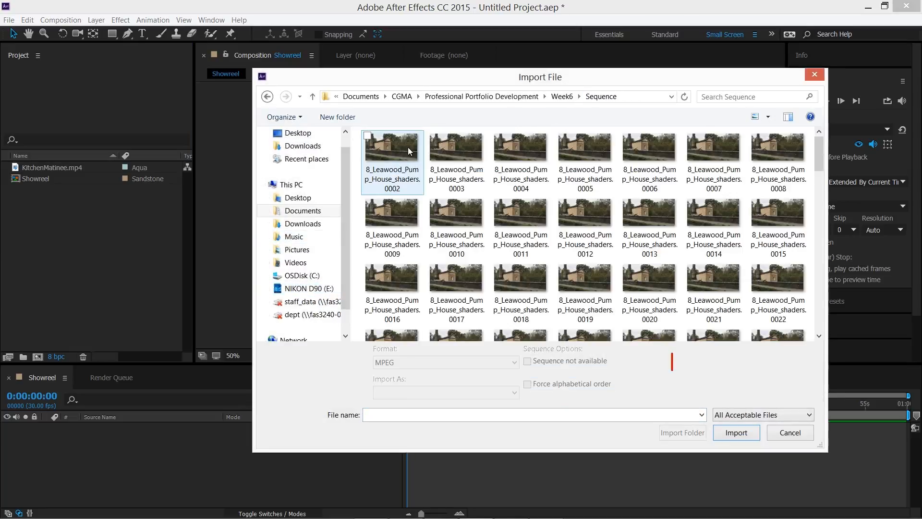
{"action": "left_click", "coordinate": [392, 154]}
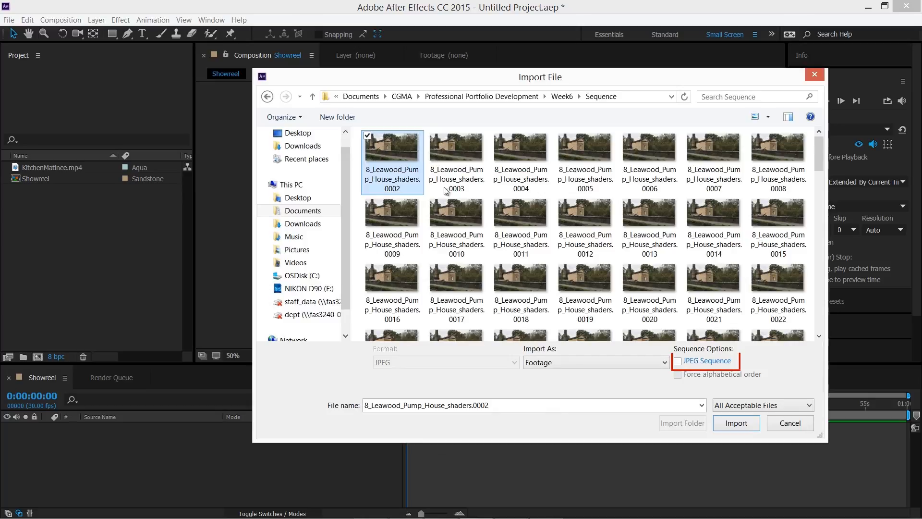
{"action": "left_click", "coordinate": [677, 361]}
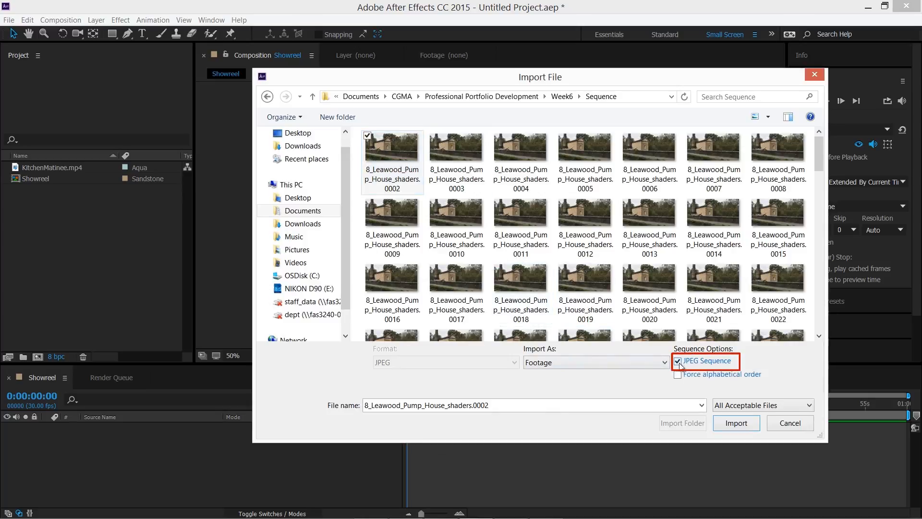
{"action": "left_click", "coordinate": [738, 425]}
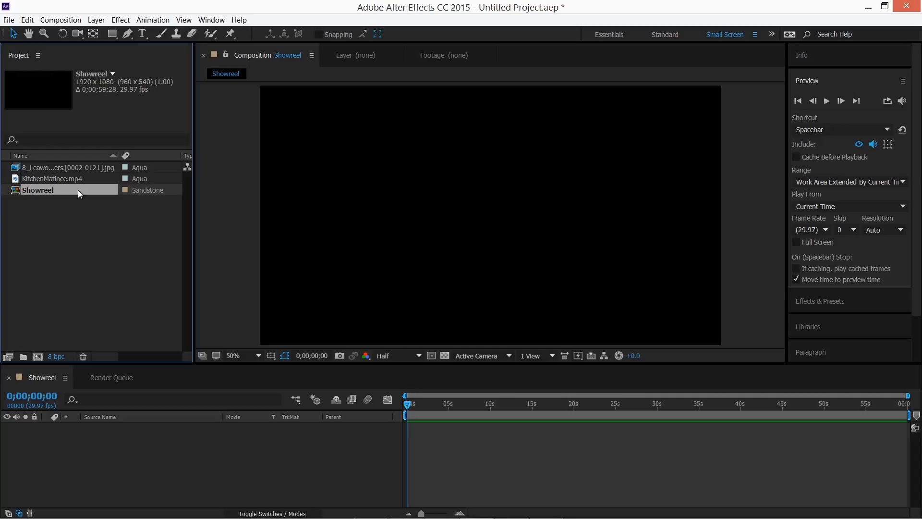
Set the Showreel composition's frame rate to 30 frames per second
{"action": "left_click", "coordinate": [68, 21]}
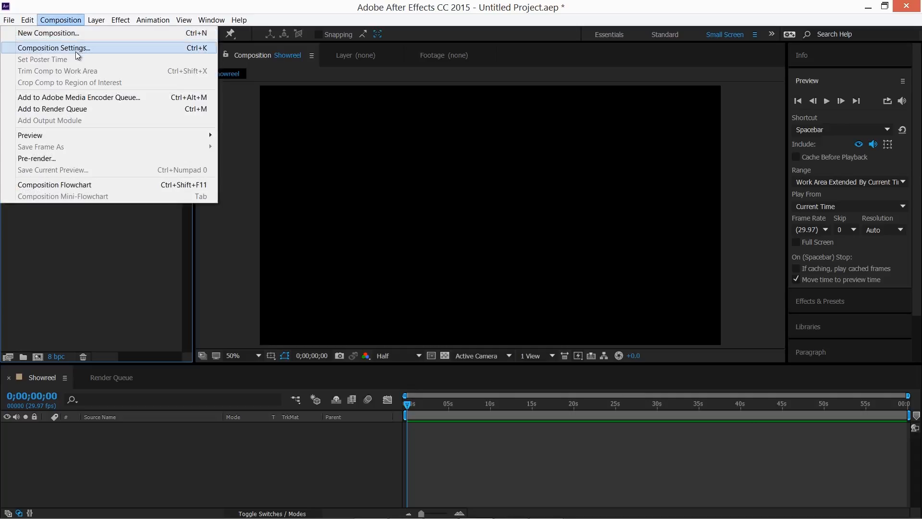
{"action": "left_click", "coordinate": [75, 49]}
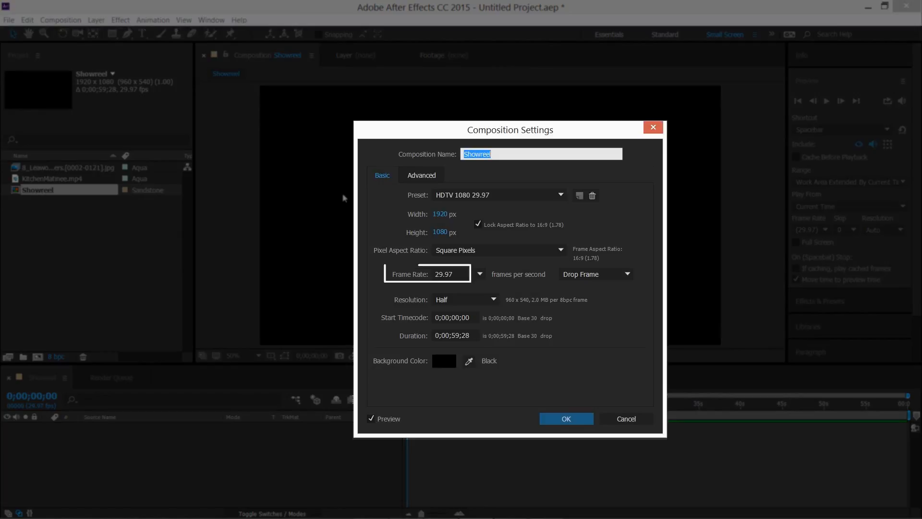
{"action": "left_click", "coordinate": [479, 275]}
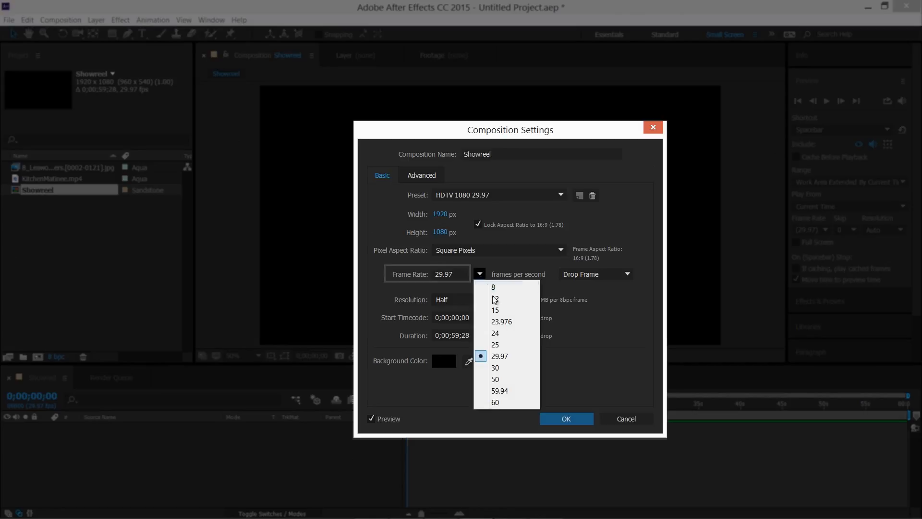
{"action": "left_click", "coordinate": [511, 371]}
{"action": "left_click", "coordinate": [566, 418]}
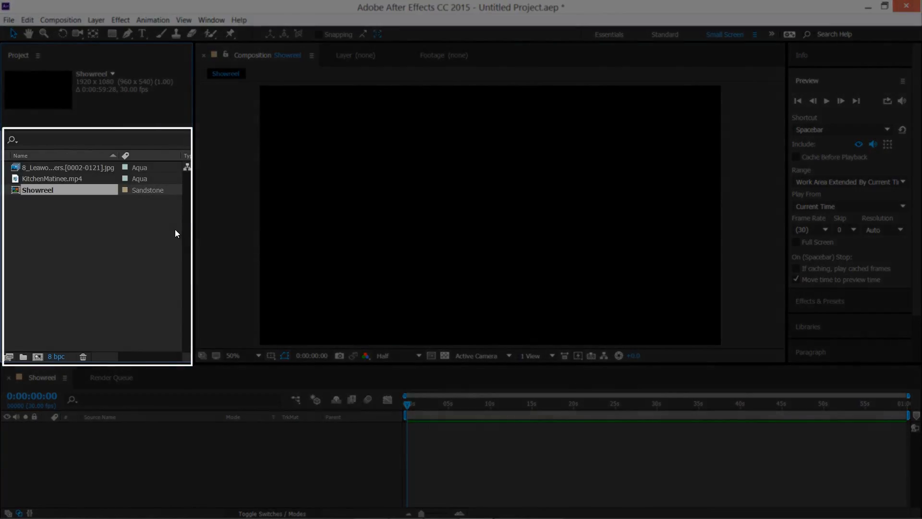
Create a project folder named "videos"
{"action": "right_click", "coordinate": [149, 236]}
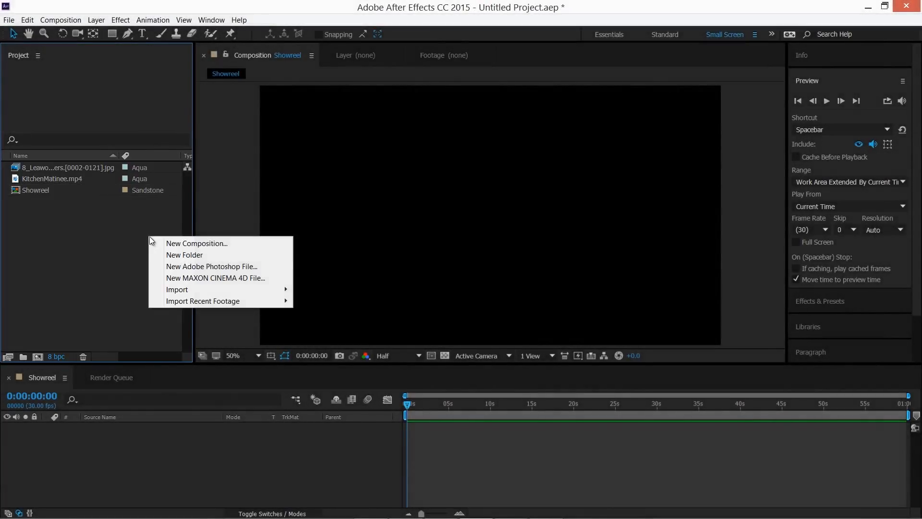
{"action": "left_click", "coordinate": [188, 256]}
{"action": "type", "text": "videos"}
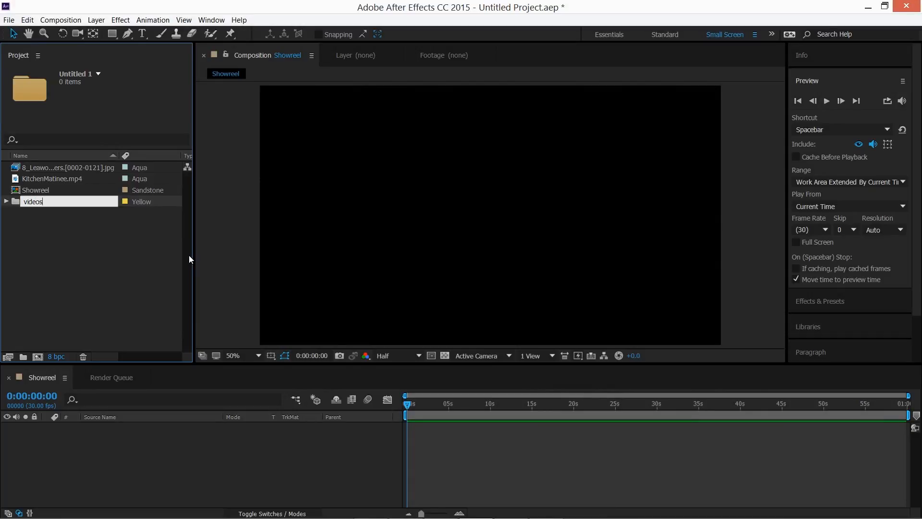
{"action": "key", "text": "Return"}
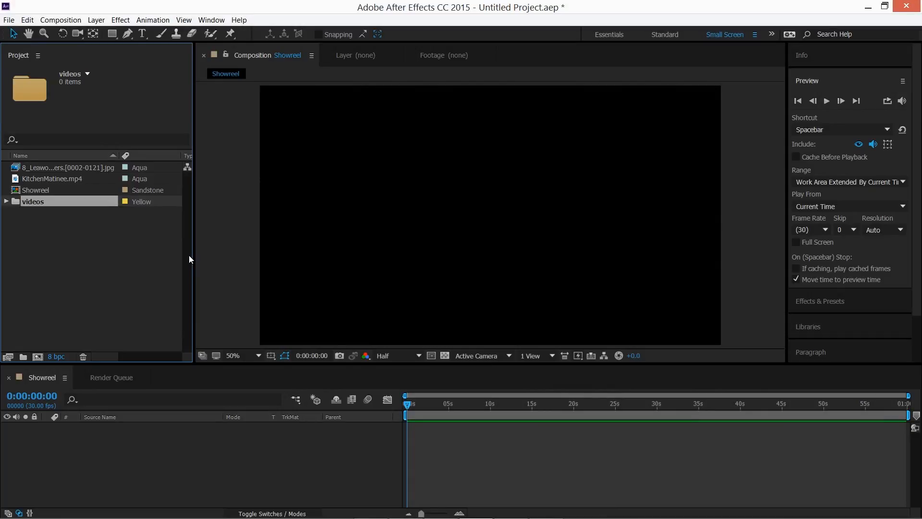
Create a second project folder named "sequences"
{"action": "right_click", "coordinate": [149, 246]}
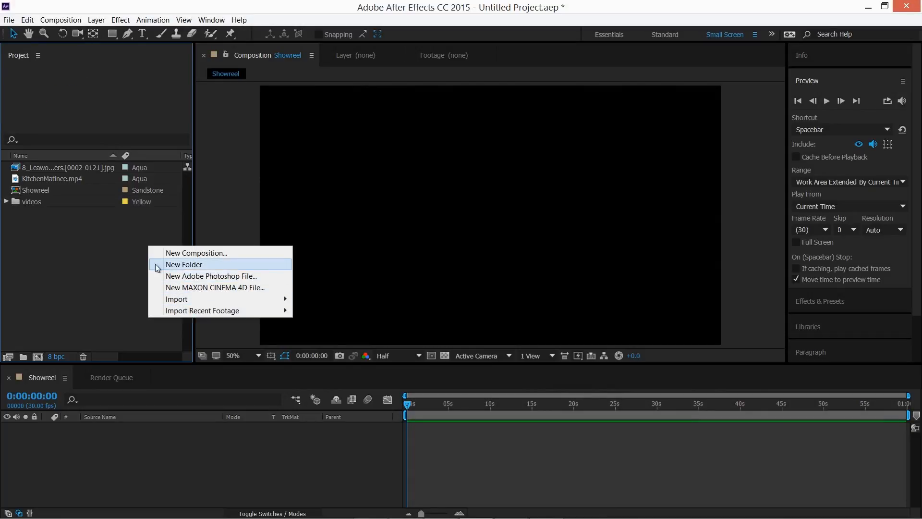
{"action": "left_click", "coordinate": [179, 264]}
{"action": "type", "text": "seq"}
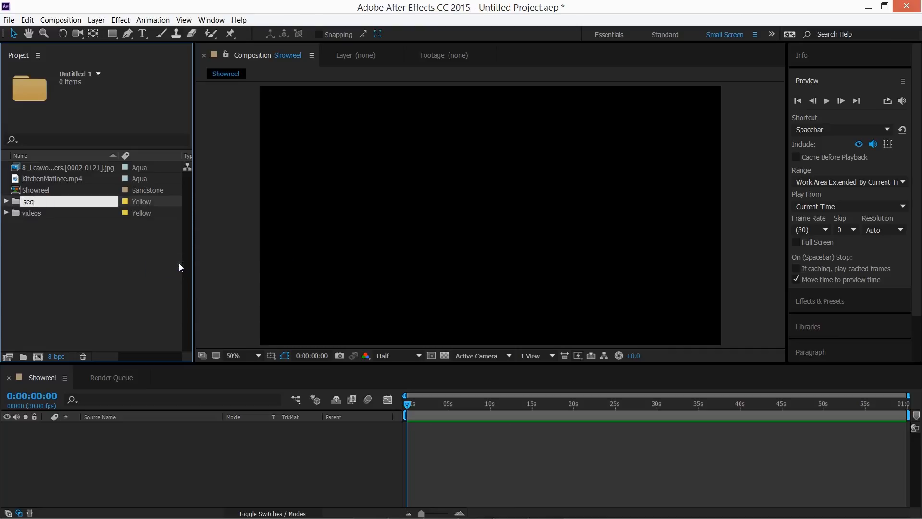
{"action": "type", "text": "uences"}
{"action": "key", "text": "Return"}
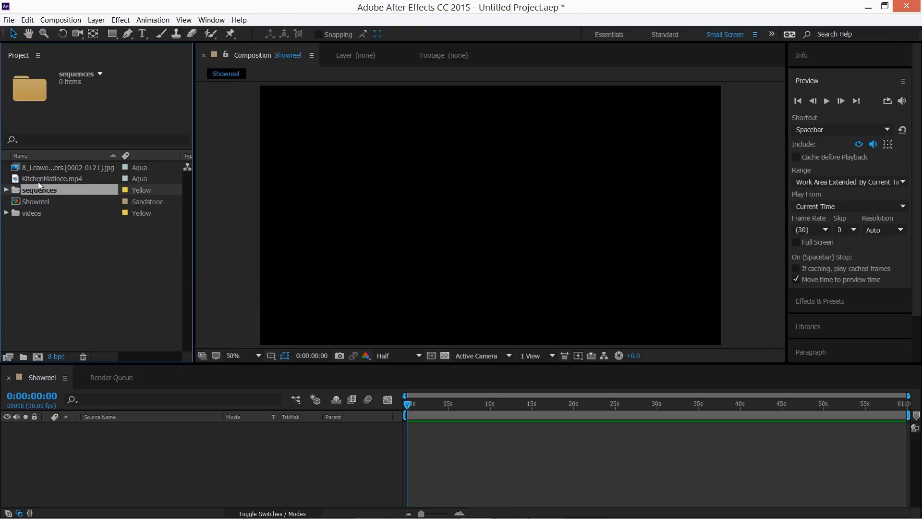
Move the Leawood JPEG sequence into the sequences folder and KitchenMatinee.mp4 into the videos folder, then collapse the sequences folder
{"action": "left_click_drag", "start_coordinate": [46, 166], "coordinate": [39, 212]}
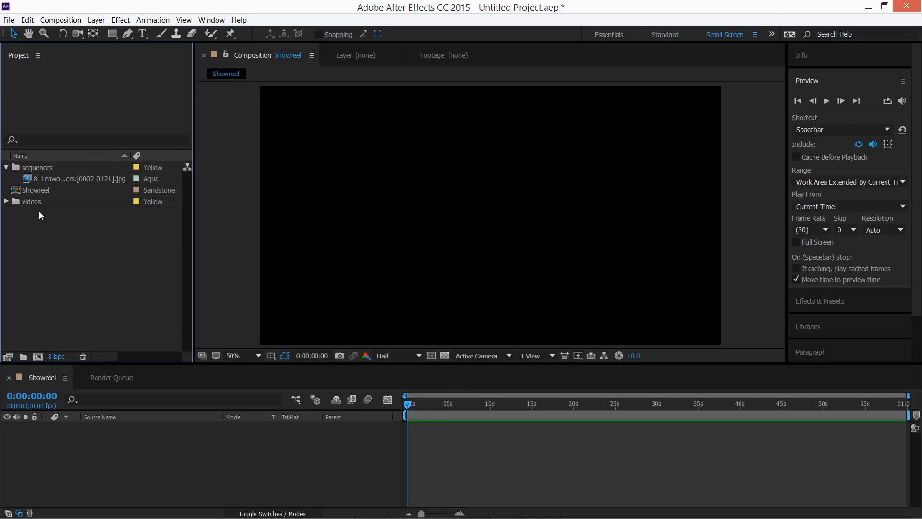
{"action": "left_click", "coordinate": [7, 167]}
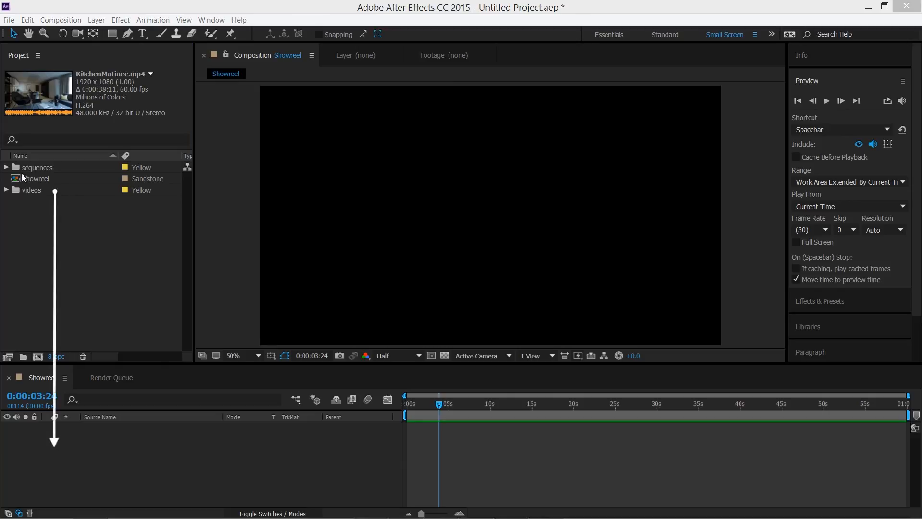
Add the Leawood JPEG sequence from the sequences folder to the Showreel timeline as a layer
{"action": "left_click", "coordinate": [6, 168]}
{"action": "left_click_drag", "start_coordinate": [58, 177], "coordinate": [79, 436]}
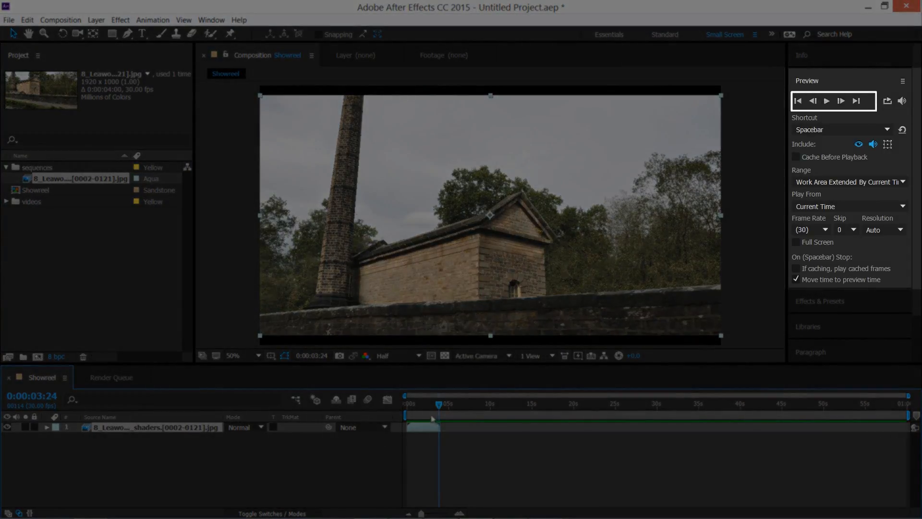
Preview the Leawood sequence in the Showreel composition from the beginning of the timeline
{"action": "left_click_drag", "start_coordinate": [439, 405], "coordinate": [391, 405]}
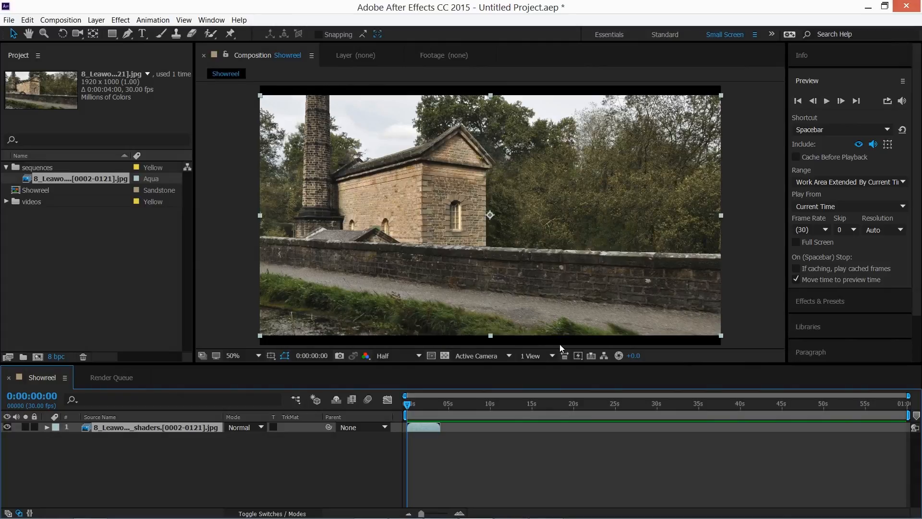
{"action": "key", "text": "space"}
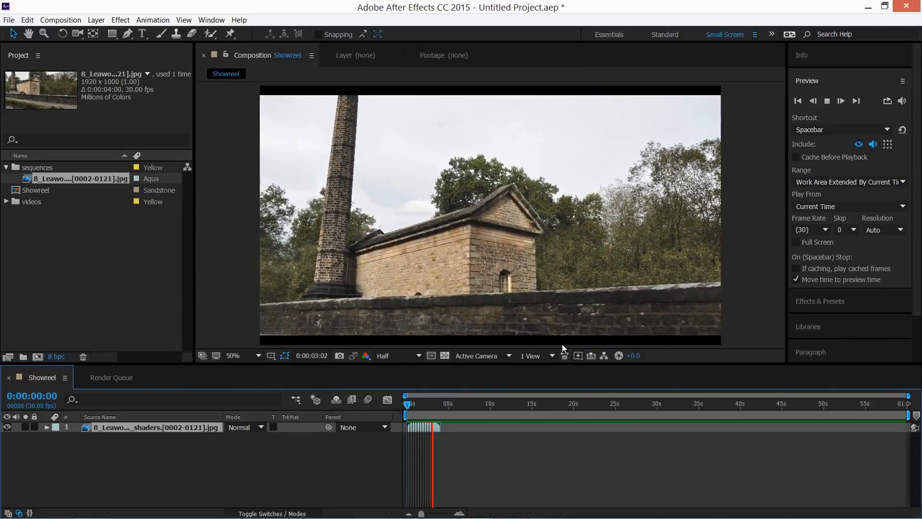
{"action": "key", "text": "space"}
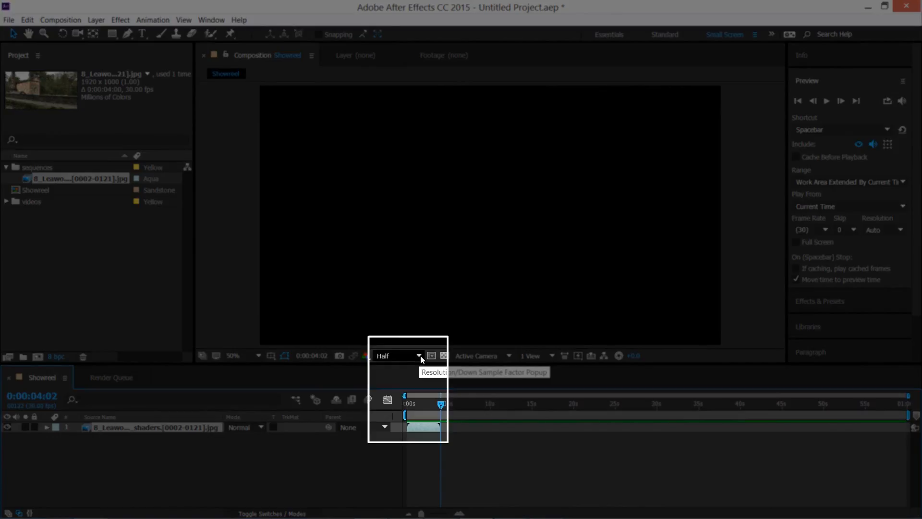
Set the Composition view's preview resolution to Half
{"action": "left_click", "coordinate": [419, 355]}
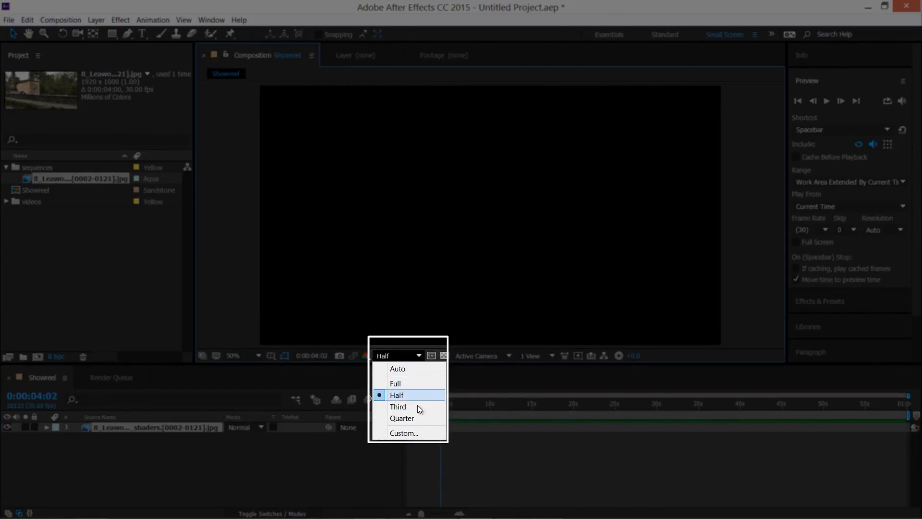
{"action": "left_click", "coordinate": [398, 395]}
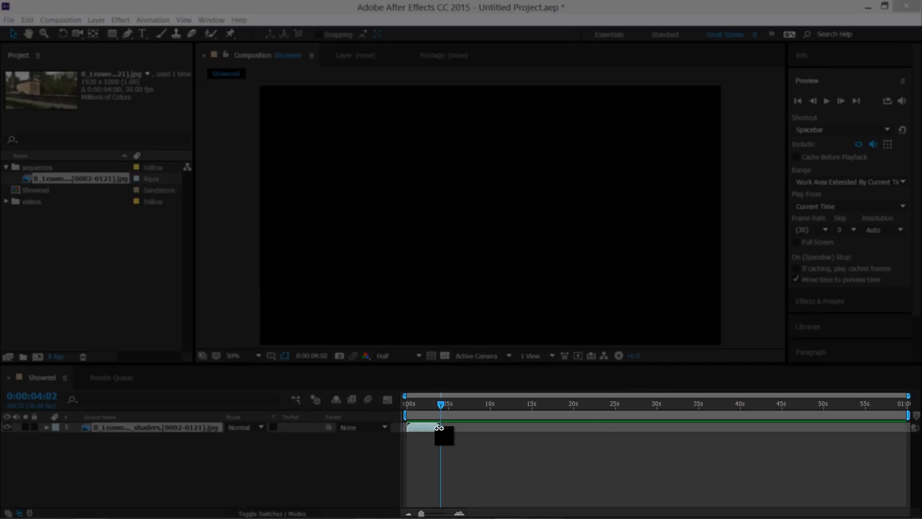
Trim the end of the Leawood layer to about 3 seconds and preview it from the start
{"action": "left_click_drag", "start_coordinate": [437, 427], "coordinate": [402, 404]}
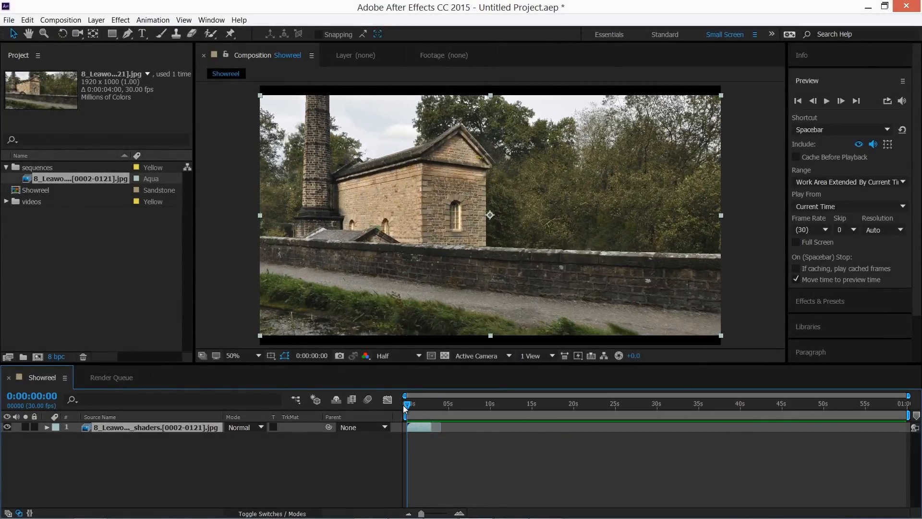
{"action": "key", "text": "space"}
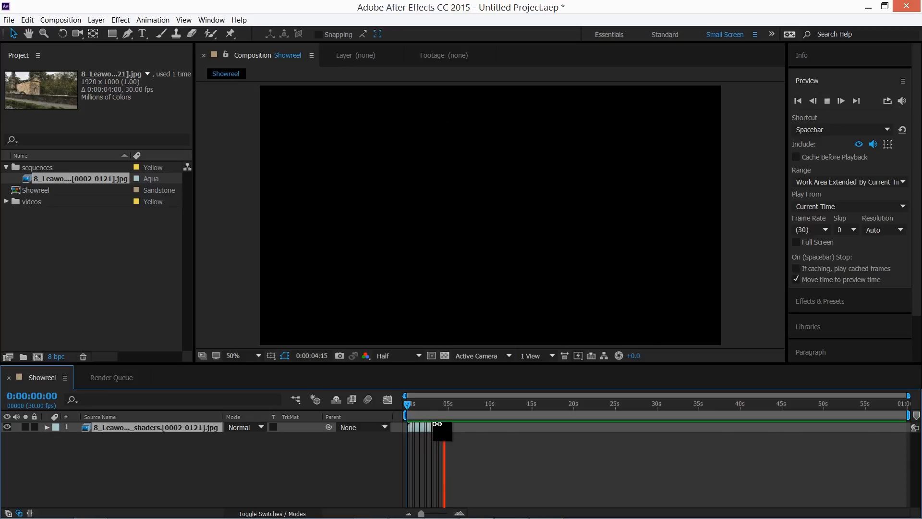
{"action": "key", "text": "space"}
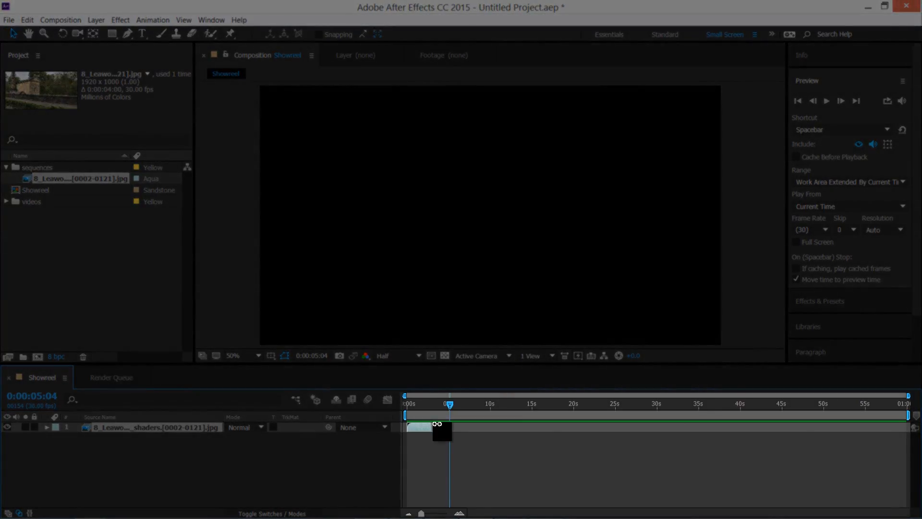
Extend the Leawood layer's end back to its full length and preview it again from the start
{"action": "mouse_move", "coordinate": [432, 428]}
{"action": "left_mouse_down"}
{"action": "mouse_move", "coordinate": [447, 432]}
{"action": "mouse_move", "coordinate": [423, 431]}
{"action": "mouse_move", "coordinate": [440, 428]}
{"action": "left_mouse_up"}
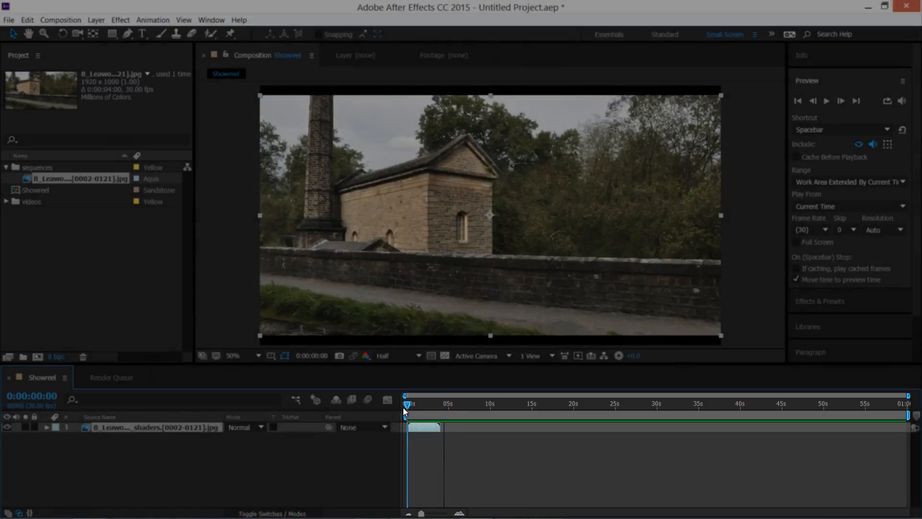
{"action": "key", "text": "space"}
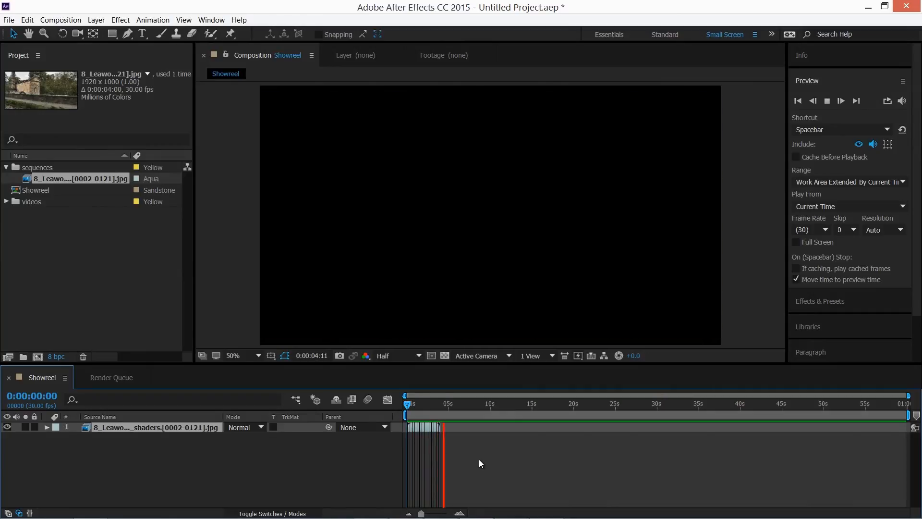
{"action": "key", "text": "space"}
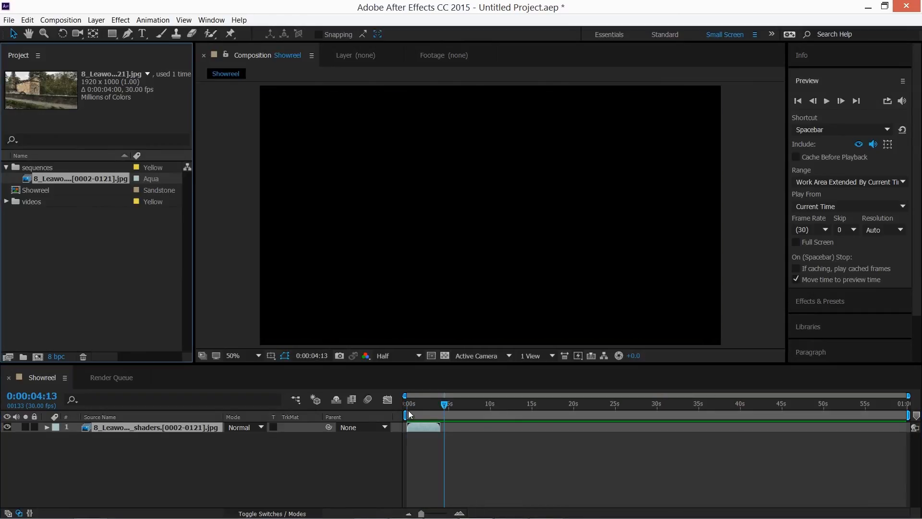
Add KitchenMatinee.mp4 from the videos folder to the timeline as a layer below the Leawood sequence
{"action": "left_click", "coordinate": [6, 201]}
{"action": "left_click_drag", "start_coordinate": [55, 213], "coordinate": [167, 454]}
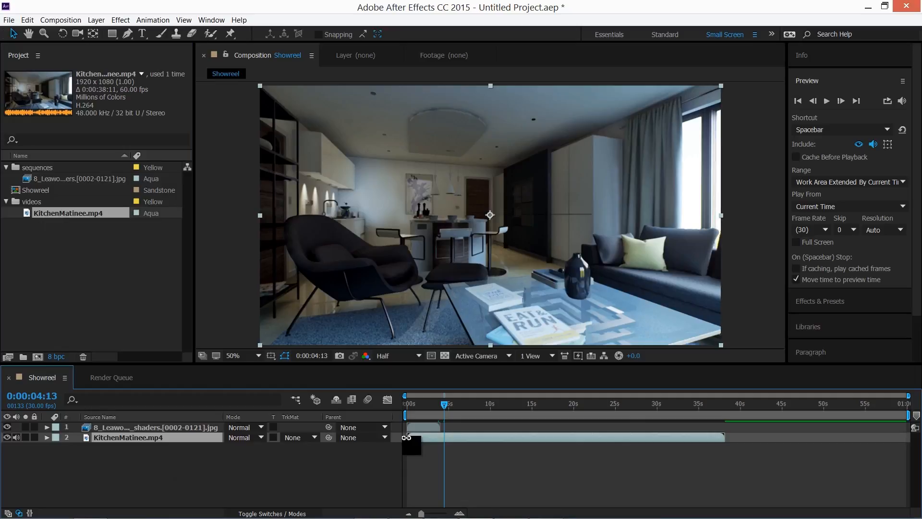
Trim the KitchenMatinee layer to start at 0:00:09:15 and end at 0:00:28:14
{"action": "left_click_drag", "start_coordinate": [406, 437], "coordinate": [474, 437]}
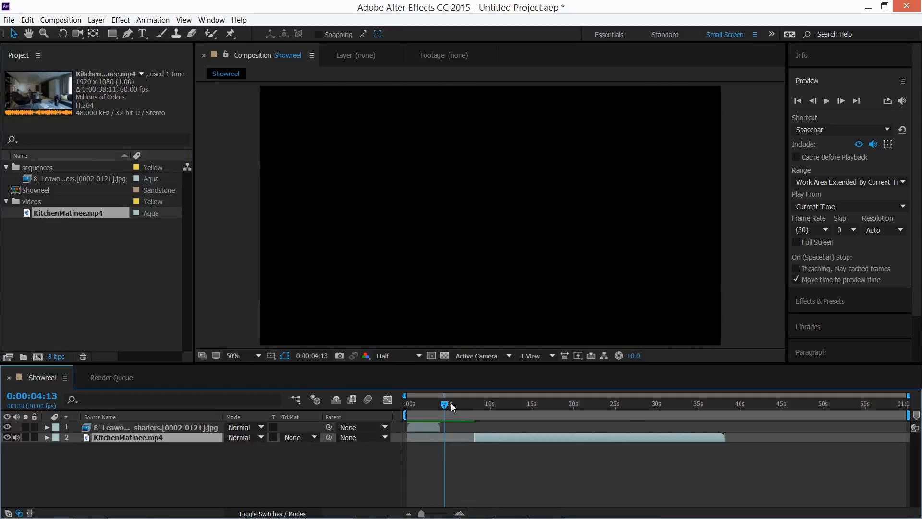
{"action": "left_click_drag", "start_coordinate": [444, 404], "coordinate": [482, 411]}
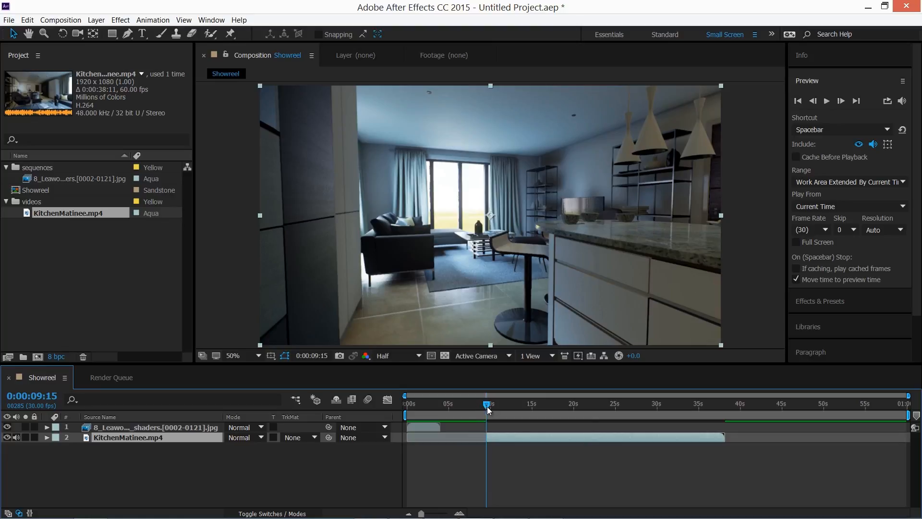
{"action": "left_click_drag", "start_coordinate": [487, 406], "coordinate": [650, 410]}
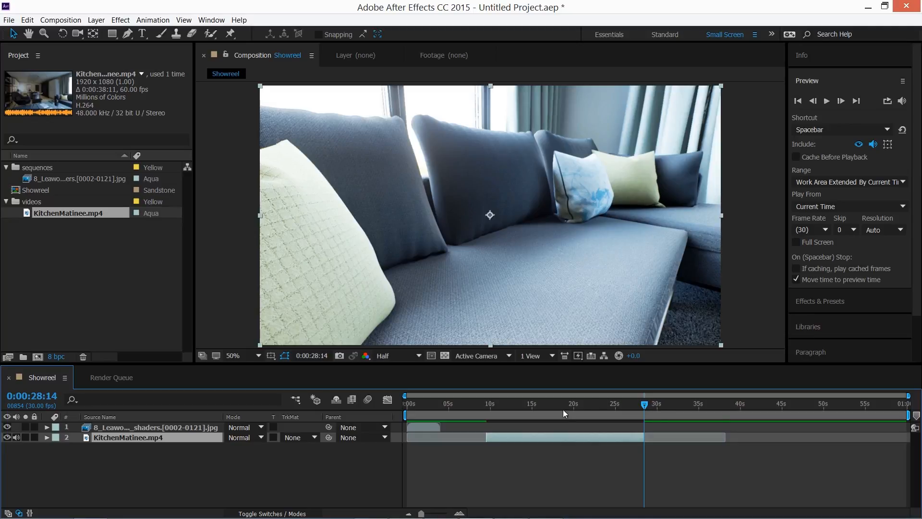
Shift the Leawood layer to start at about 15 seconds, and solo the KitchenMatinee layer at 0:00:17:15
{"action": "left_click_drag", "start_coordinate": [423, 423], "coordinate": [550, 428]}
{"action": "left_click_drag", "start_coordinate": [644, 407], "coordinate": [554, 406]}
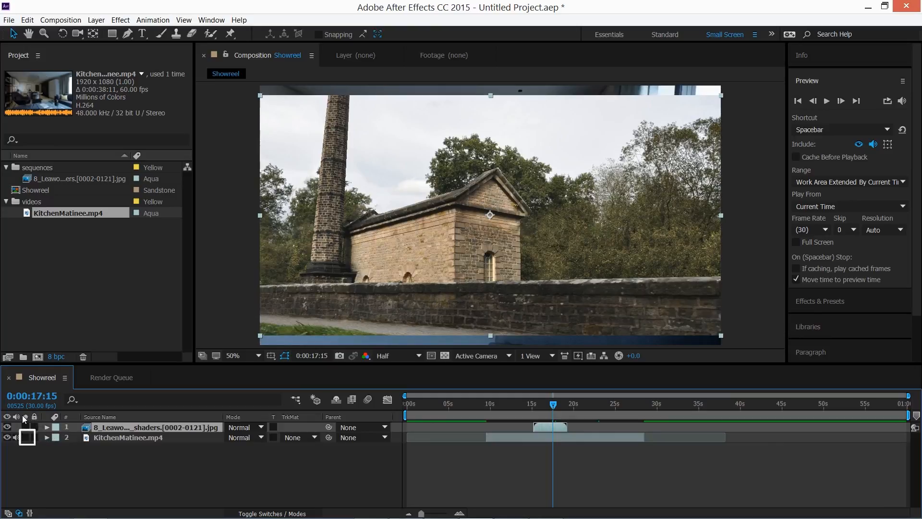
{"action": "left_click", "coordinate": [26, 436]}
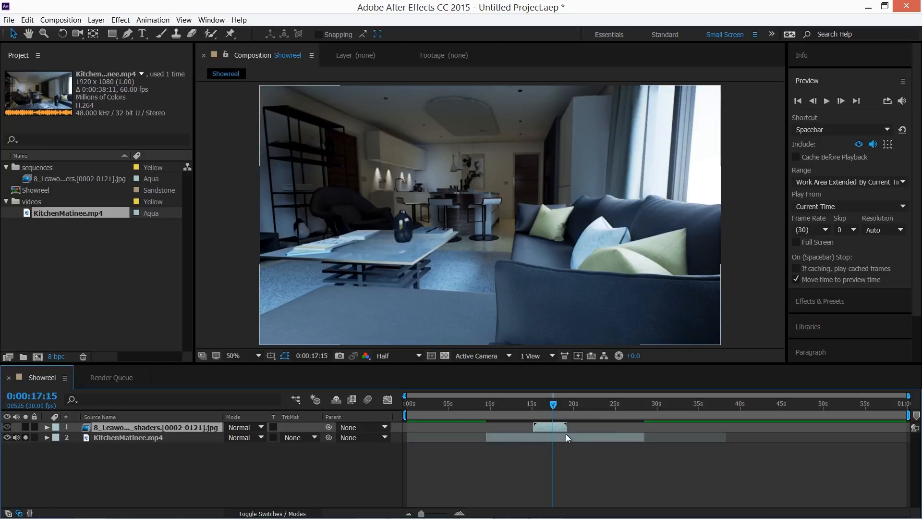
Extend the KitchenMatinee layer back to its full length and split it at 0:00:17:15
{"action": "left_click", "coordinate": [487, 437]}
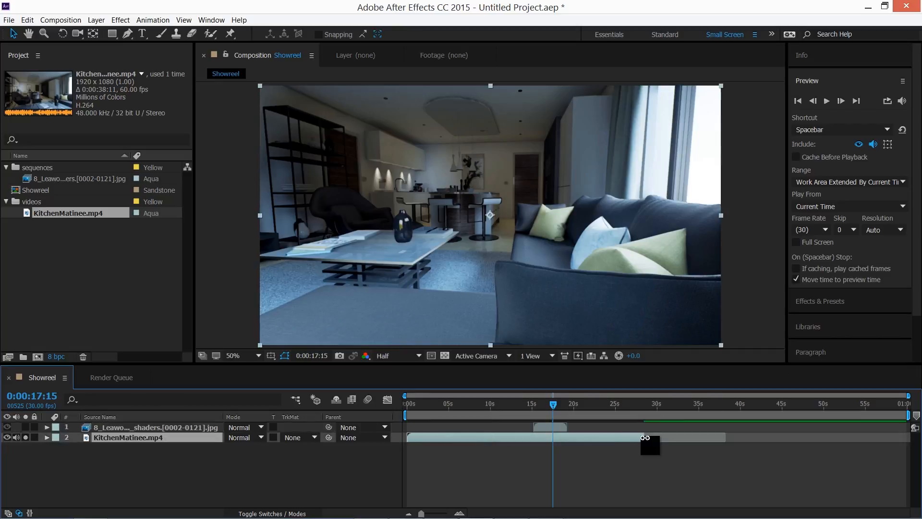
{"action": "left_click_drag", "start_coordinate": [643, 437], "coordinate": [731, 445]}
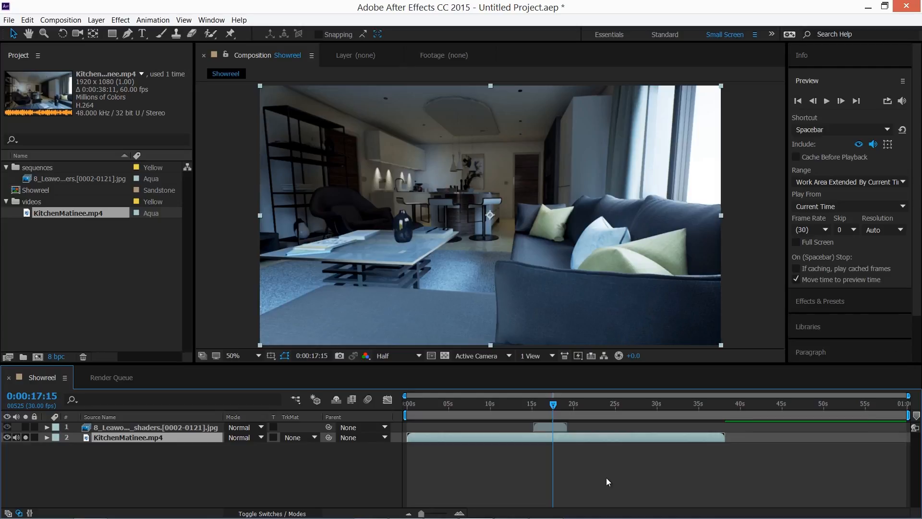
{"action": "left_click", "coordinate": [27, 21]}
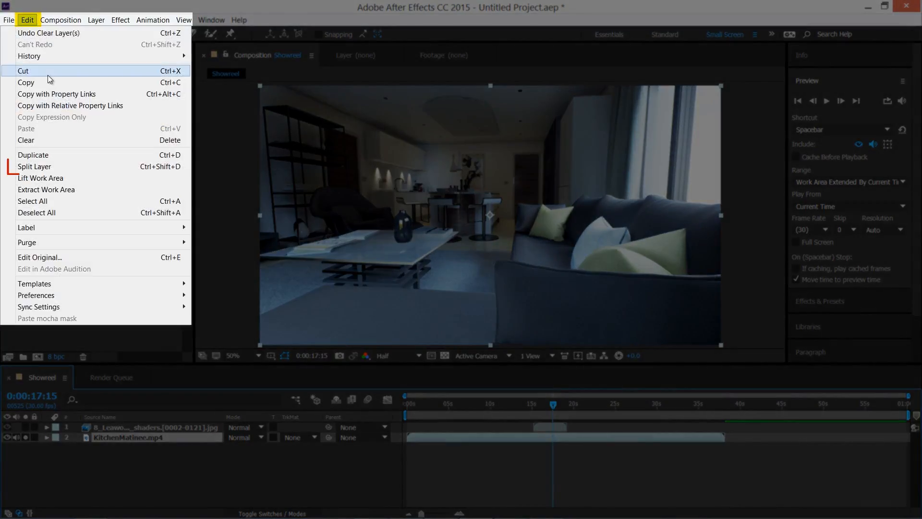
{"action": "left_click", "coordinate": [60, 168]}
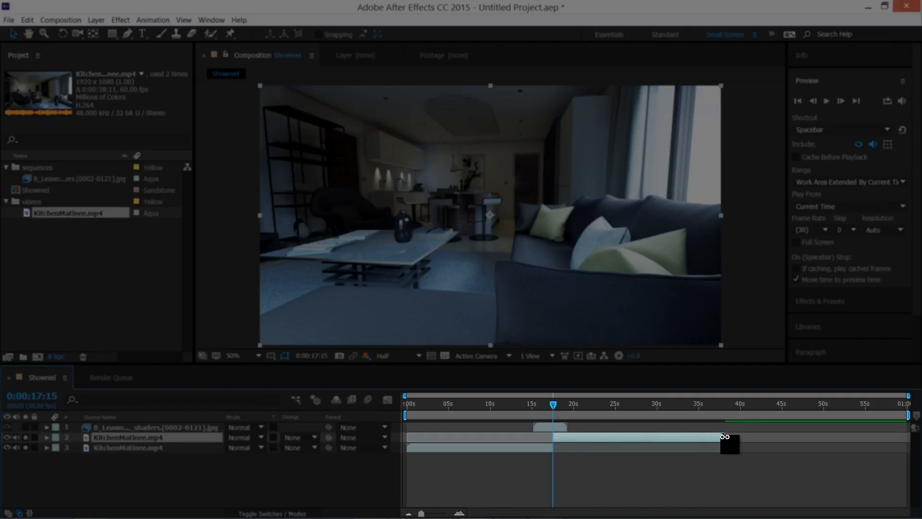
Trim the second KitchenMatinee part to end at about 34 seconds and the first part to run from about 9 to 13 seconds
{"action": "left_click_drag", "start_coordinate": [724, 436], "coordinate": [687, 442]}
{"action": "left_click", "coordinate": [540, 449]}
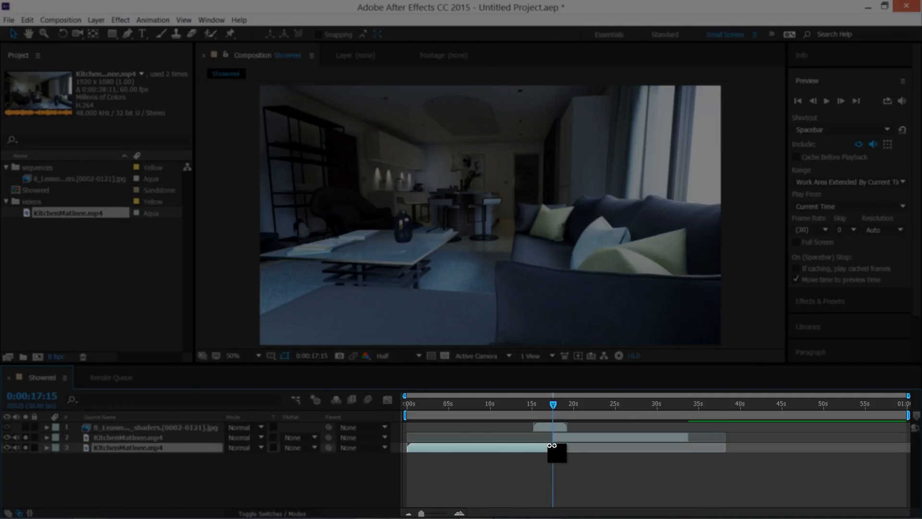
{"action": "left_click_drag", "start_coordinate": [552, 445], "coordinate": [517, 445]}
{"action": "left_click_drag", "start_coordinate": [410, 446], "coordinate": [480, 445]}
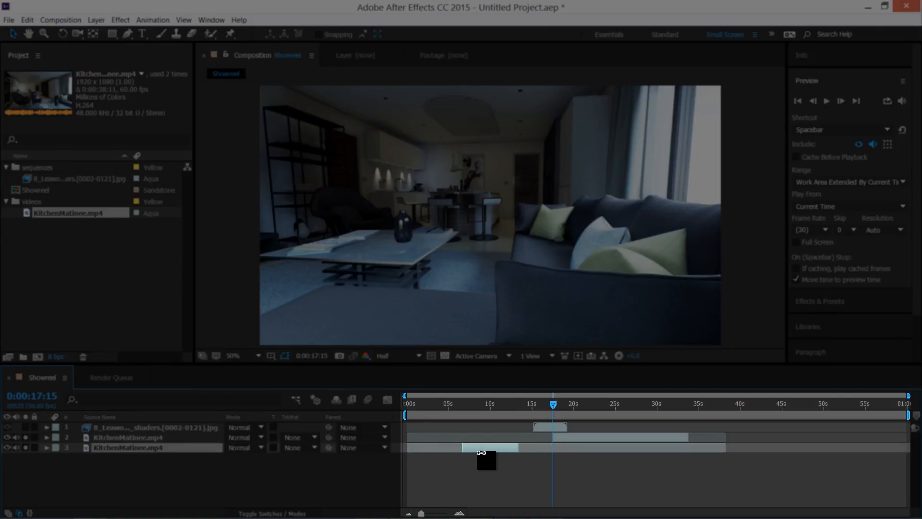
Extend the second KitchenMatinee part's start to about 14 seconds and slip its footage about 4 seconds later within the layer
{"action": "left_click", "coordinate": [627, 439]}
{"action": "left_click_drag", "start_coordinate": [553, 438], "coordinate": [520, 434]}
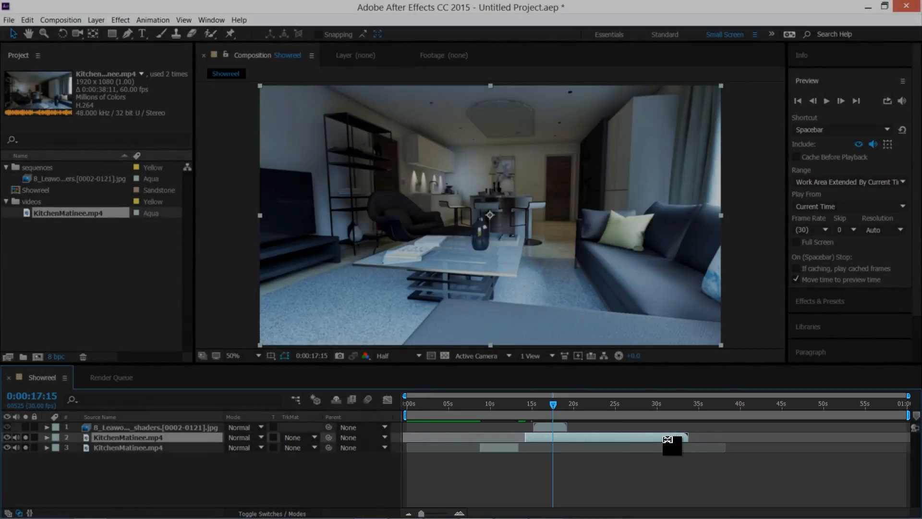
{"action": "mouse_move", "coordinate": [729, 442]}
{"action": "left_mouse_down"}
{"action": "mouse_move", "coordinate": [802, 443]}
{"action": "mouse_move", "coordinate": [662, 442]}
{"action": "mouse_move", "coordinate": [744, 439]}
{"action": "mouse_move", "coordinate": [734, 438]}
{"action": "left_mouse_up"}
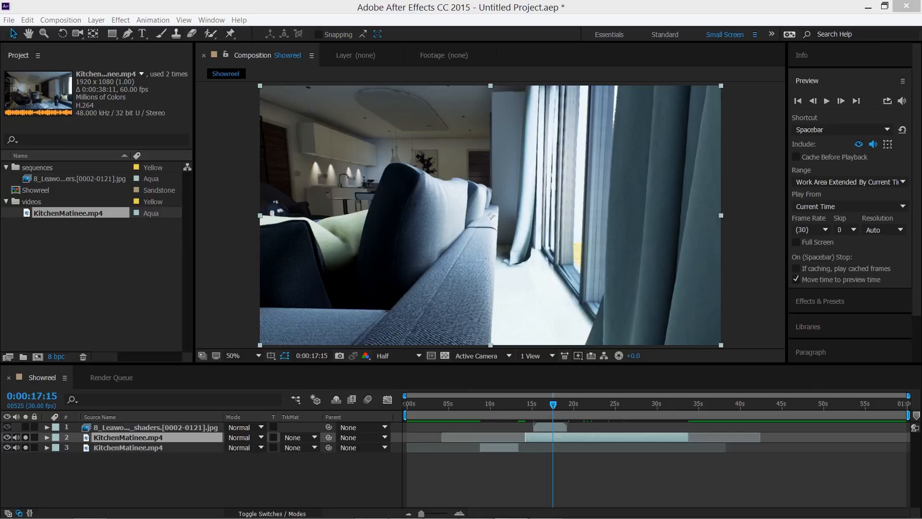
Move the Leawood layer to the timeline start and follow it with the first KitchenMatinee part, trimmed to end at 0:00:07:04
{"action": "left_click_drag", "start_coordinate": [553, 428], "coordinate": [431, 429]}
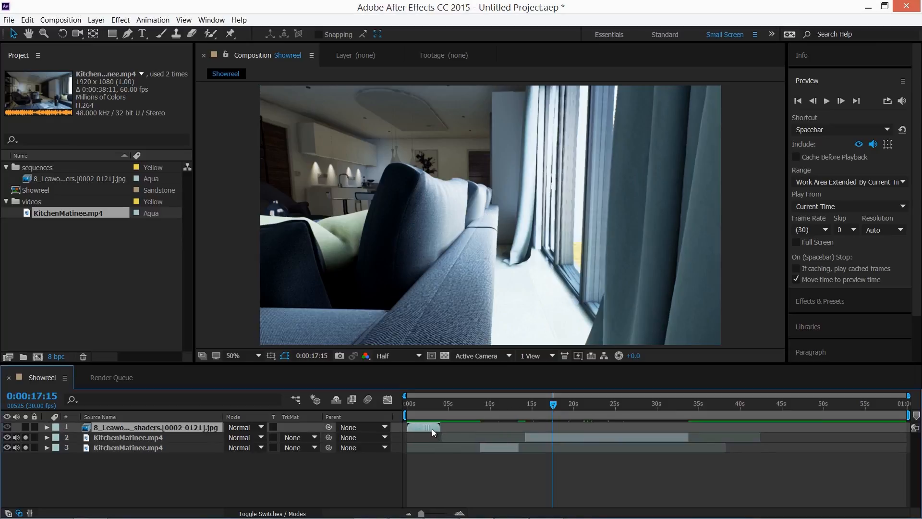
{"action": "left_click_drag", "start_coordinate": [500, 447], "coordinate": [460, 448]}
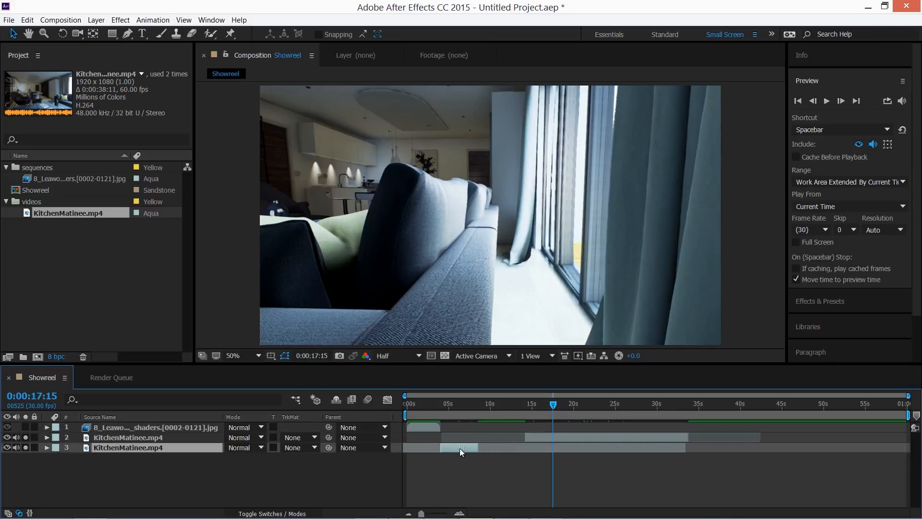
{"action": "left_click_drag", "start_coordinate": [553, 405], "coordinate": [442, 422]}
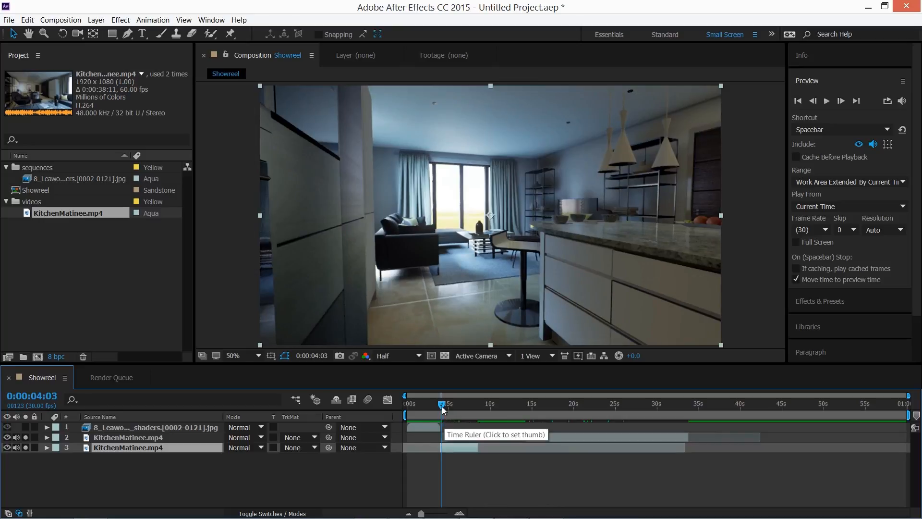
{"action": "left_click_drag", "start_coordinate": [444, 405], "coordinate": [467, 413]}
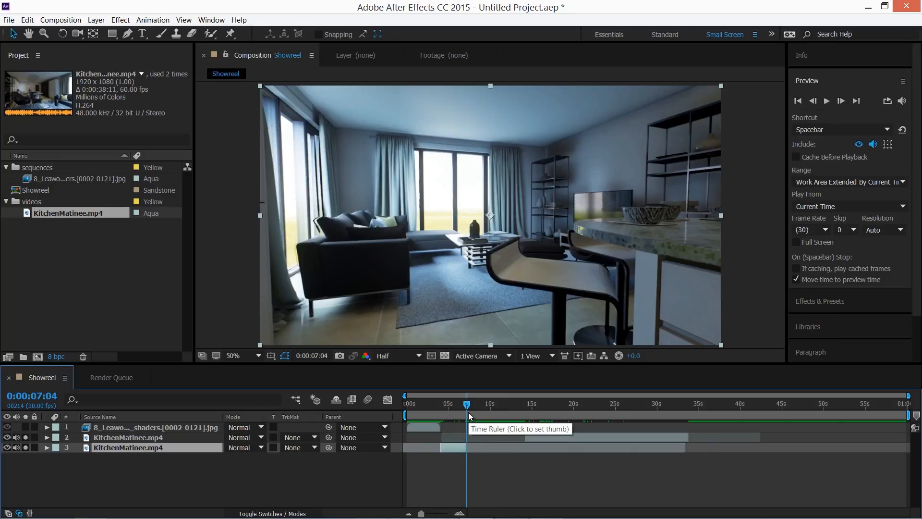
Move the second KitchenMatinee part to start at 0:00:07:04 and send it below the first part in the layer order
{"action": "left_click_drag", "start_coordinate": [545, 437], "coordinate": [491, 439]}
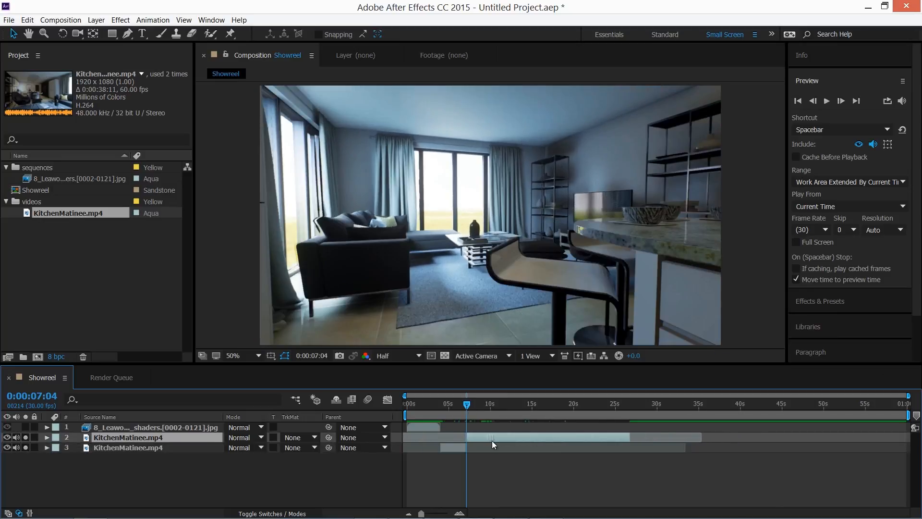
{"action": "left_click_drag", "start_coordinate": [468, 406], "coordinate": [491, 424]}
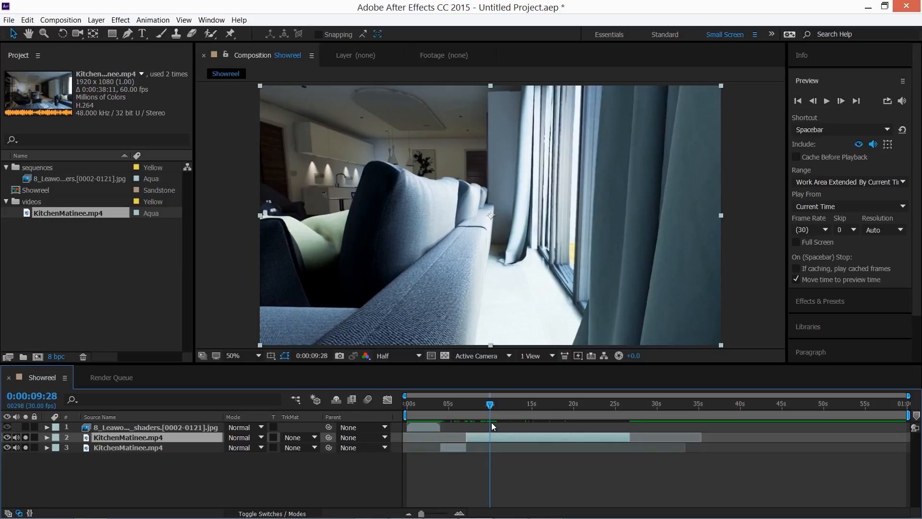
{"action": "key", "text": "ctrl+bracketleft"}
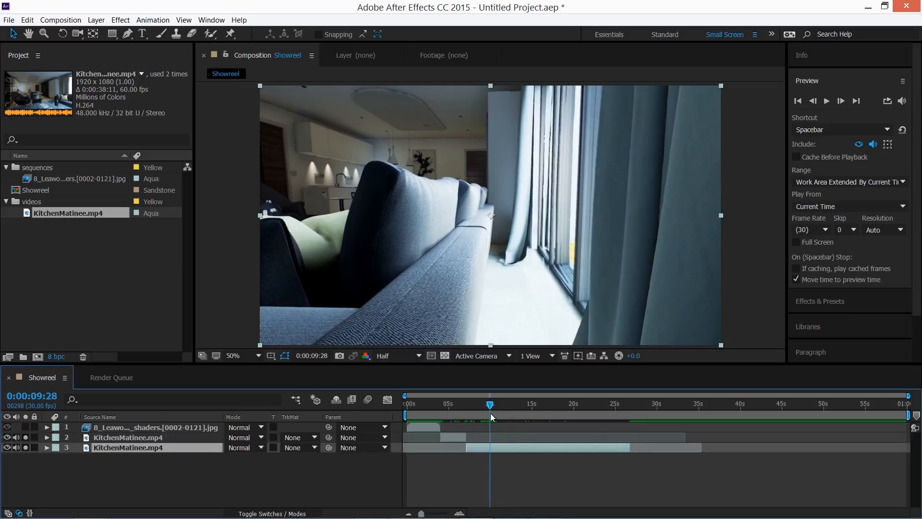
Trim the second KitchenMatinee part's start at 0:00:09:13 and move it back to follow directly after the first part
{"action": "left_click", "coordinate": [486, 408]}
{"action": "key", "text": "alt+bracketleft"}
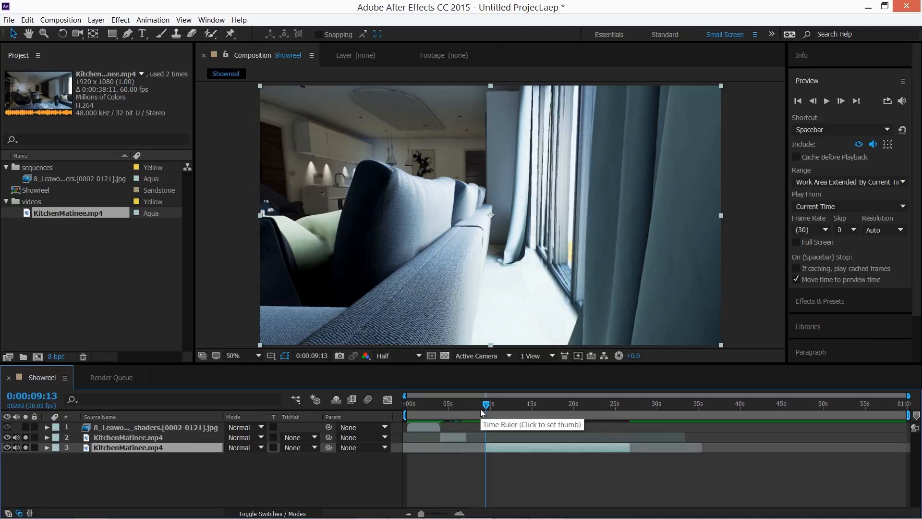
{"action": "left_click_drag", "start_coordinate": [483, 405], "coordinate": [463, 407]}
{"action": "left_click_drag", "start_coordinate": [506, 446], "coordinate": [592, 425]}
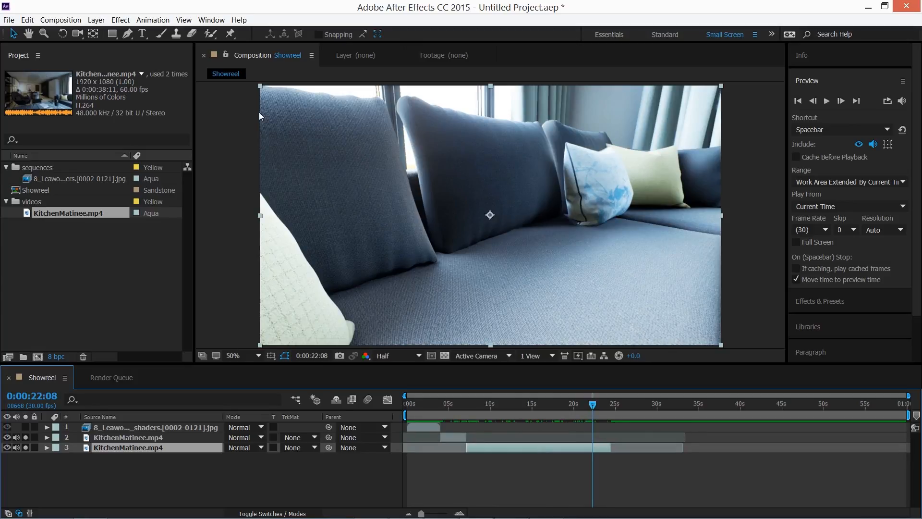
Split the second KitchenMatinee part at 0:00:22:08
{"action": "left_click", "coordinate": [57, 20]}
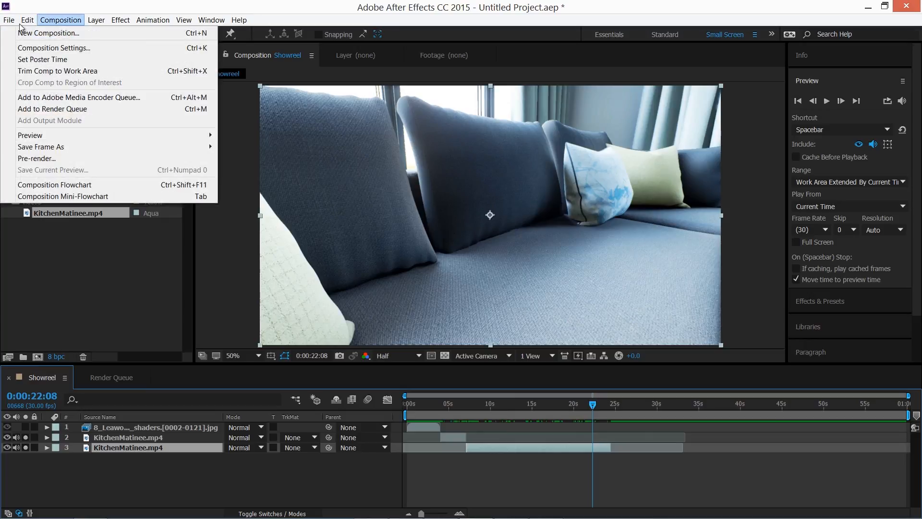
{"action": "mouse_move", "coordinate": [27, 19]}
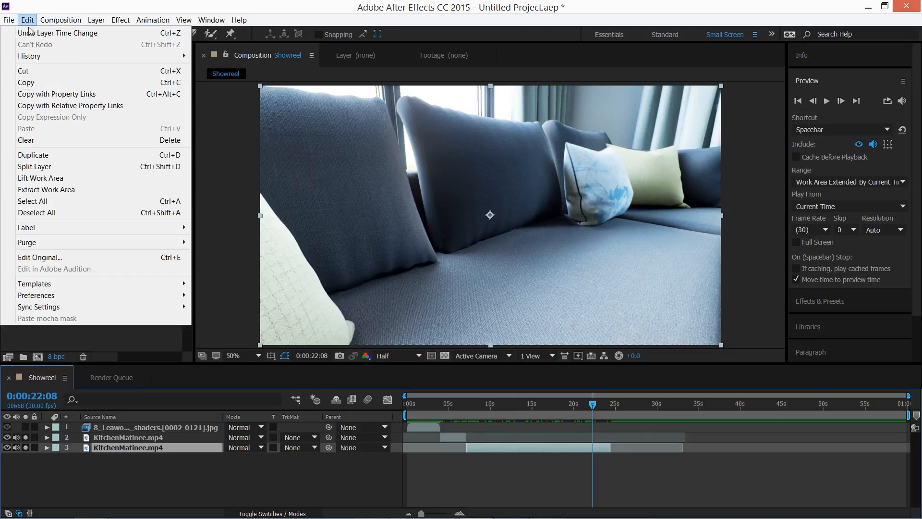
{"action": "left_click", "coordinate": [70, 166]}
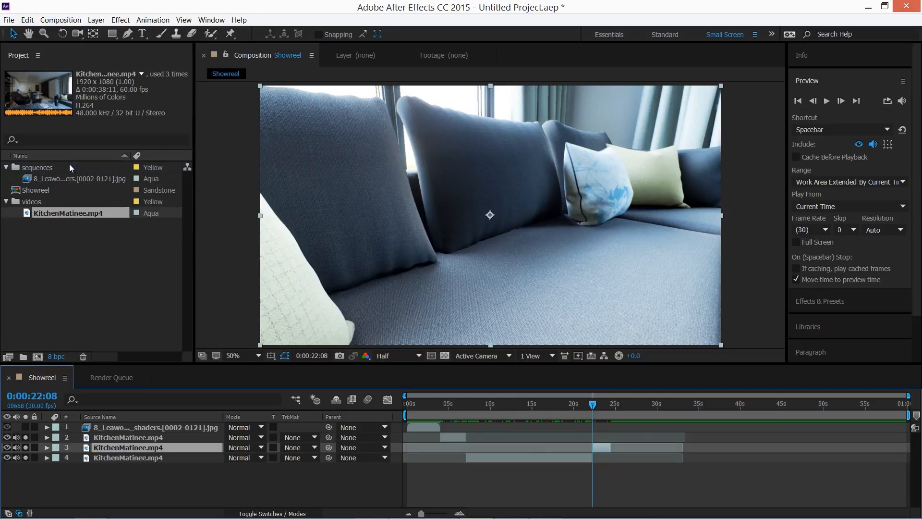
Trim the second KitchenMatinee part's end to 0:00:13:10 and move the newly split third part to start at that time
{"action": "left_click", "coordinate": [566, 459]}
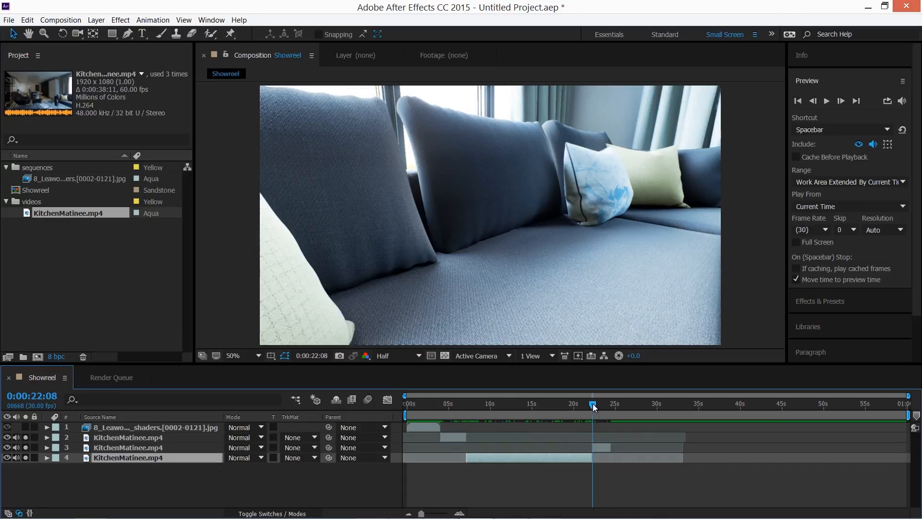
{"action": "left_click_drag", "start_coordinate": [592, 403], "coordinate": [517, 416]}
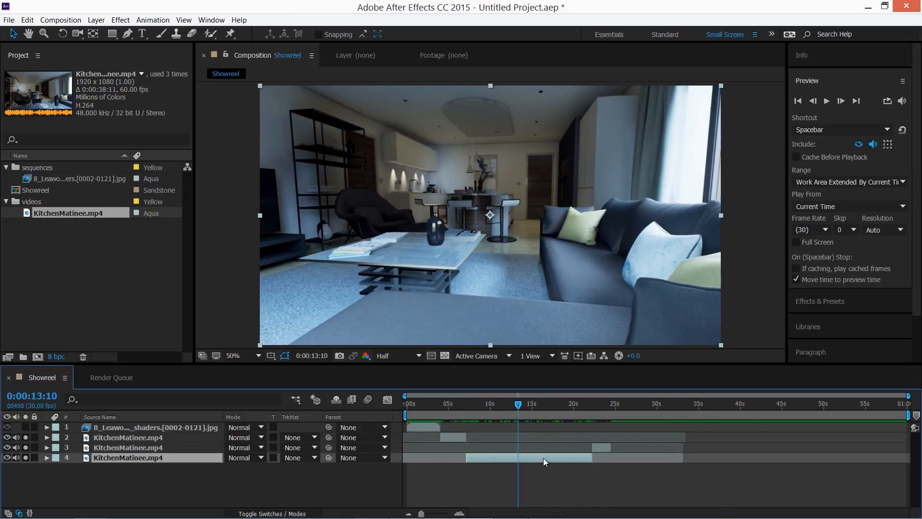
{"action": "left_click_drag", "start_coordinate": [601, 456], "coordinate": [520, 459]}
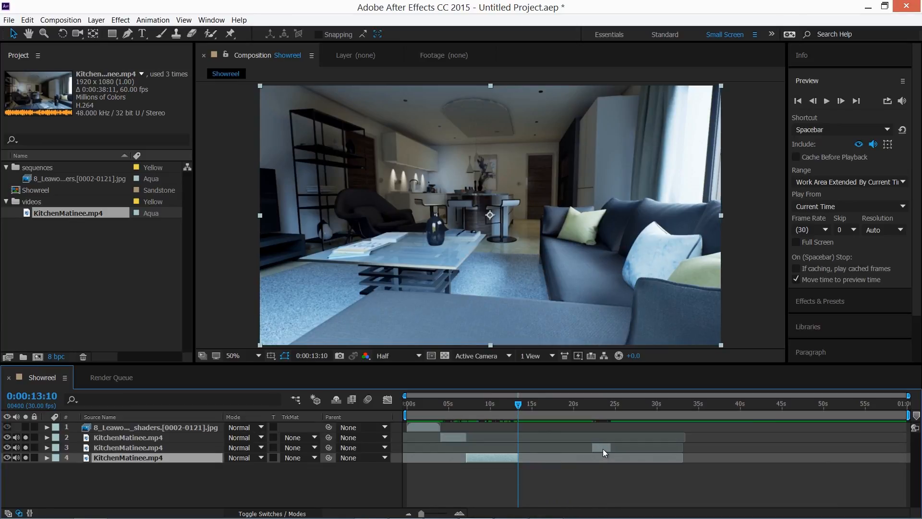
{"action": "left_click_drag", "start_coordinate": [603, 449], "coordinate": [529, 450]}
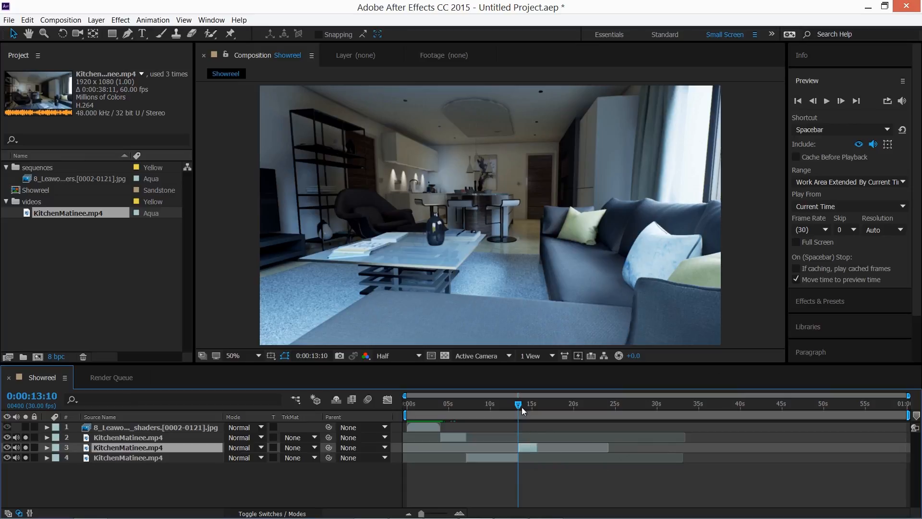
Extend the third KitchenMatinee part's end and trim it to 0:00:22:08
{"action": "left_click_drag", "start_coordinate": [518, 404], "coordinate": [540, 411]}
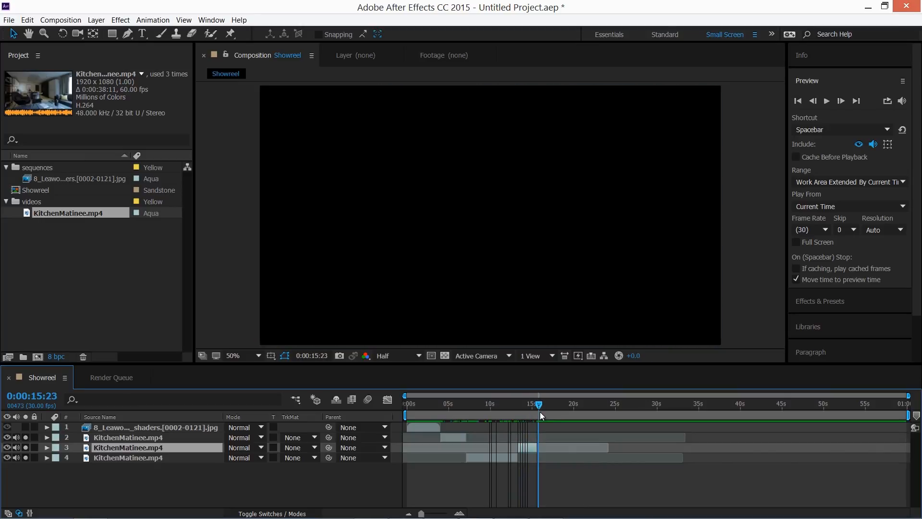
{"action": "left_click_drag", "start_coordinate": [536, 447], "coordinate": [607, 447]}
{"action": "mouse_move", "coordinate": [586, 404]}
{"action": "left_mouse_down"}
{"action": "mouse_move", "coordinate": [608, 405]}
{"action": "mouse_move", "coordinate": [592, 409]}
{"action": "left_mouse_up"}
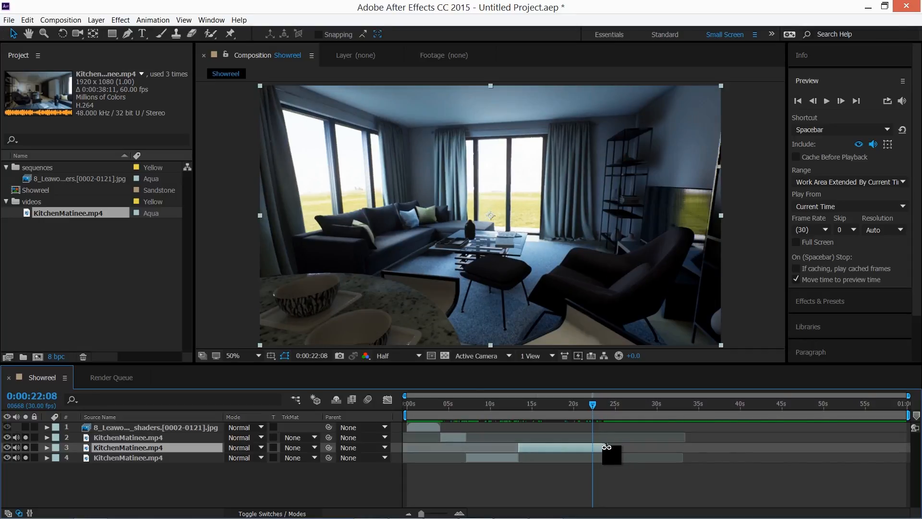
{"action": "left_click_drag", "start_coordinate": [606, 447], "coordinate": [596, 447]}
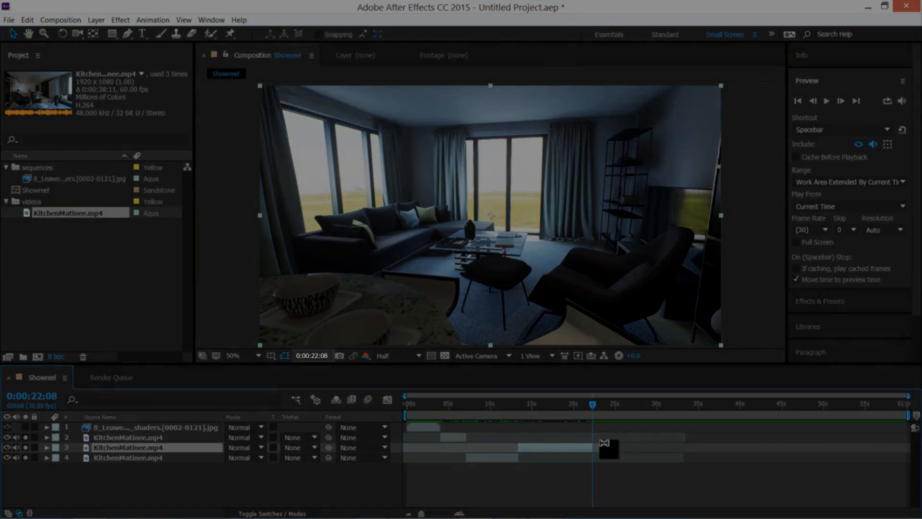
Switch the composition's time display to frame numbers and back to timecode
{"action": "left_click", "coordinate": [308, 355], "text": "ctrl"}
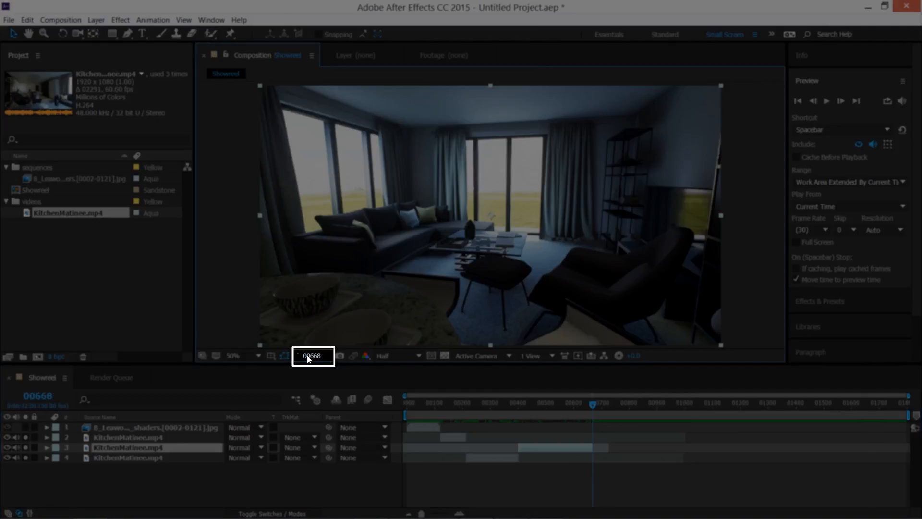
{"action": "left_click", "coordinate": [308, 357], "text": "ctrl"}
{"action": "left_click", "coordinate": [308, 356], "text": "ctrl"}
{"action": "left_click", "coordinate": [305, 357], "text": "ctrl"}
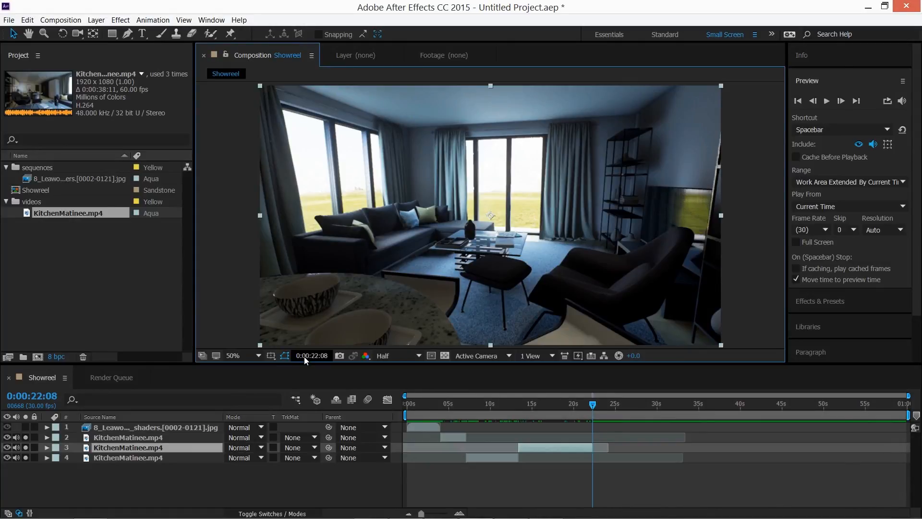
Set the Showreel composition's duration to 0:00:22:08
{"action": "left_click", "coordinate": [59, 21]}
{"action": "left_click", "coordinate": [70, 50]}
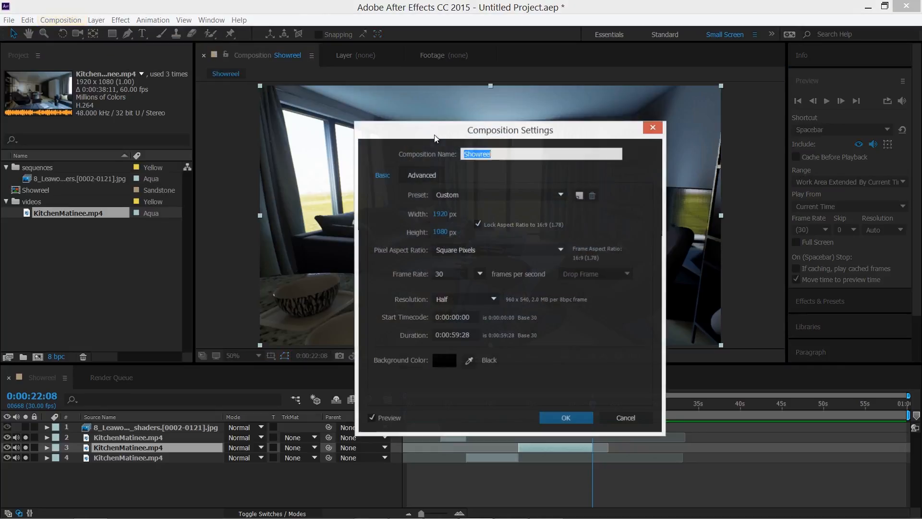
{"action": "left_click_drag", "start_coordinate": [432, 127], "coordinate": [527, 107]}
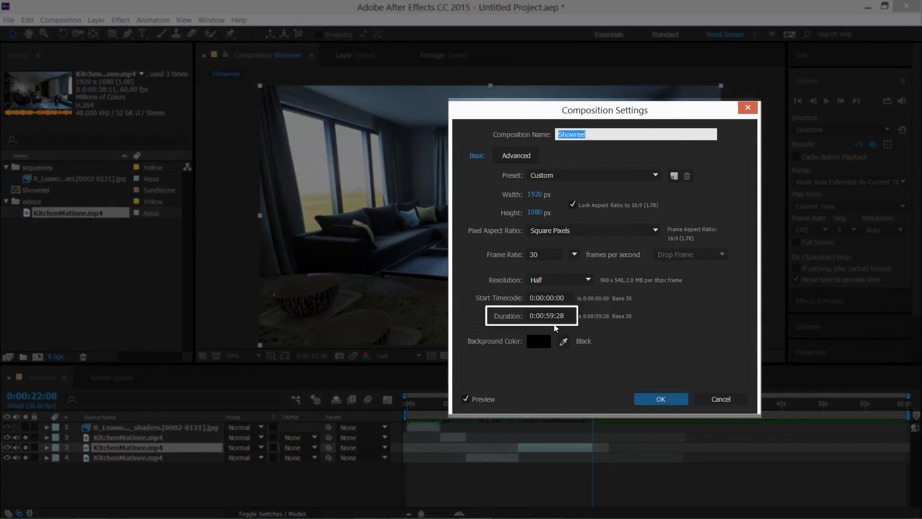
{"action": "left_click", "coordinate": [549, 316]}
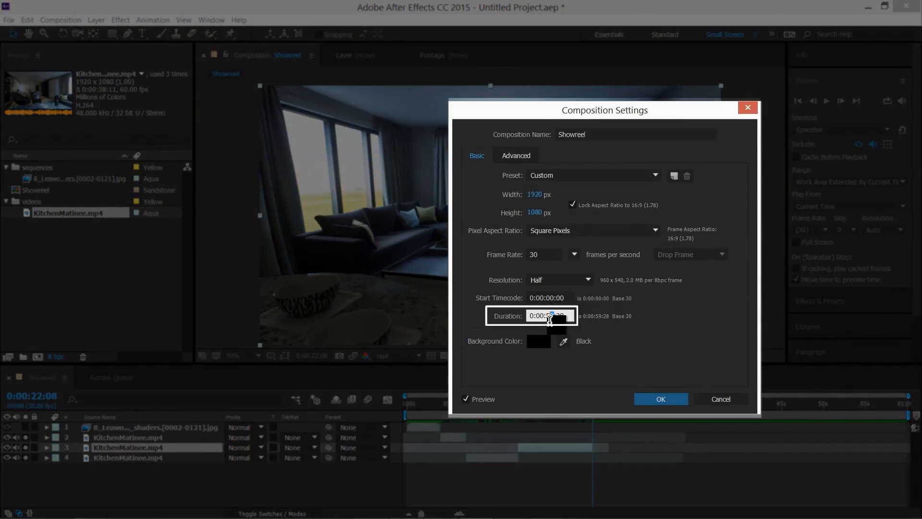
{"action": "left_click_drag", "start_coordinate": [550, 320], "coordinate": [547, 319]}
{"action": "type", "text": "22"}
{"action": "key", "text": "BackSpace"}
{"action": "key", "text": "BackSpace"}
{"action": "type", "text": "08"}
{"action": "left_click", "coordinate": [663, 395]}
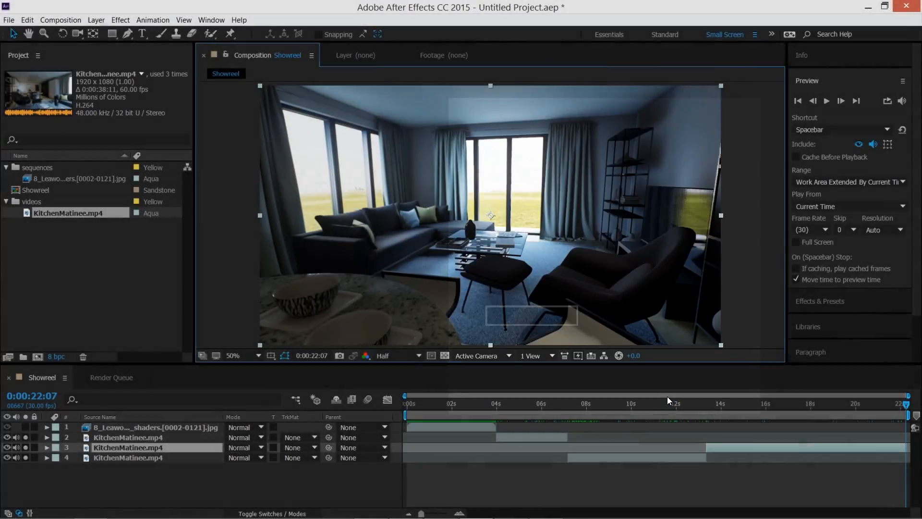
Open the render queue and add the Showreel composition to it
{"action": "left_click", "coordinate": [160, 376]}
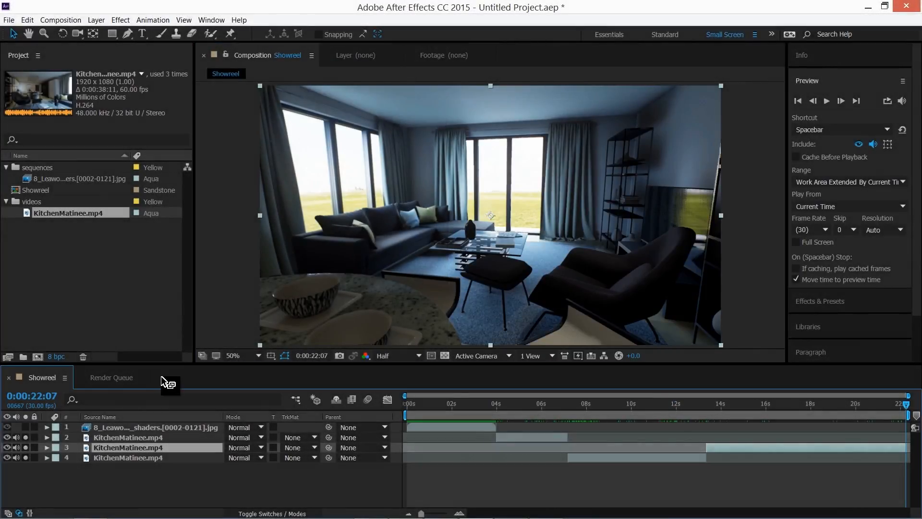
{"action": "left_click", "coordinate": [113, 377]}
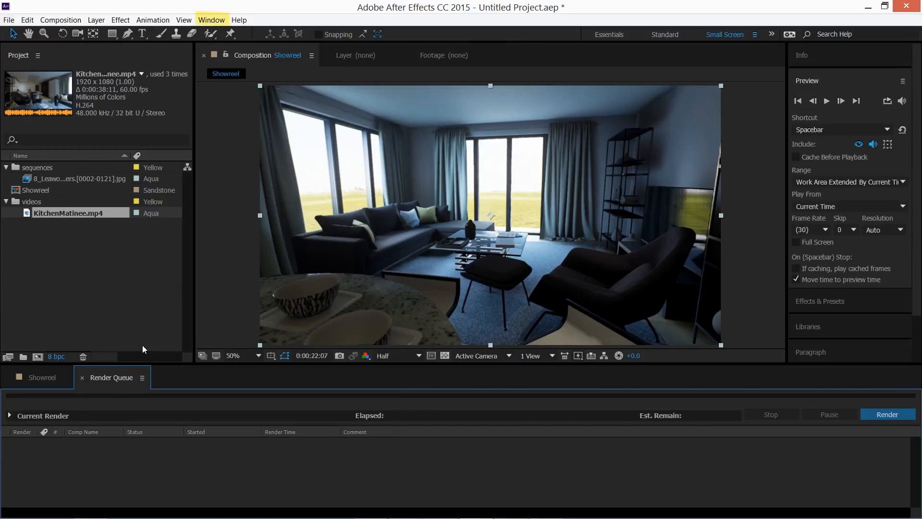
{"action": "left_click", "coordinate": [215, 21]}
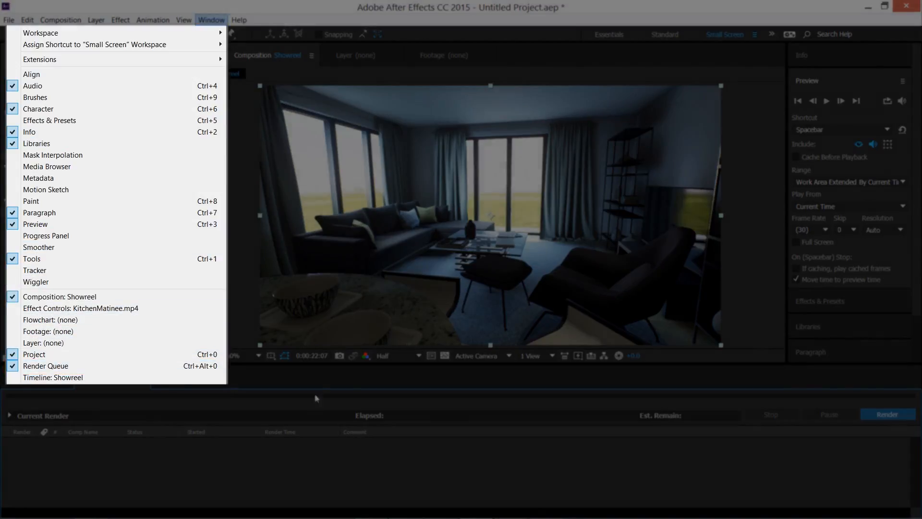
{"action": "left_click", "coordinate": [315, 378]}
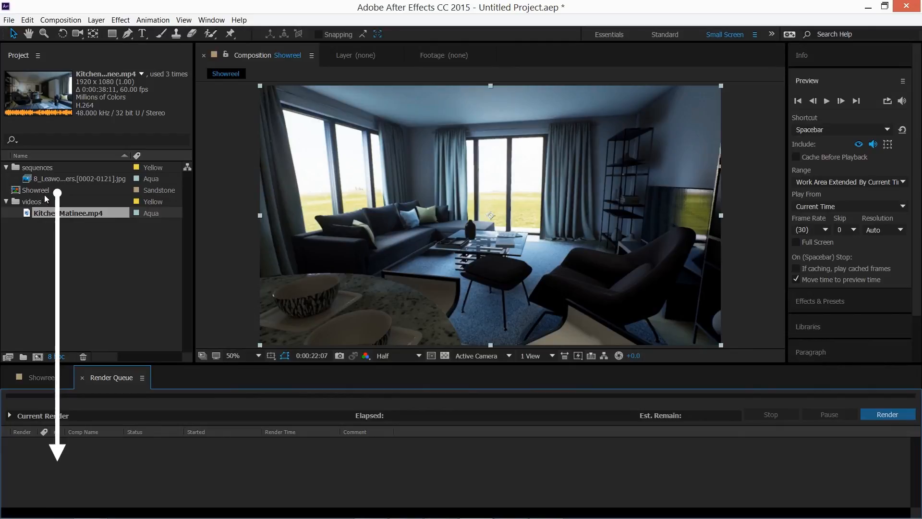
{"action": "mouse_move", "coordinate": [41, 188]}
{"action": "left_mouse_down"}
{"action": "mouse_move", "coordinate": [89, 376]}
{"action": "mouse_move", "coordinate": [93, 462]}
{"action": "left_mouse_up"}
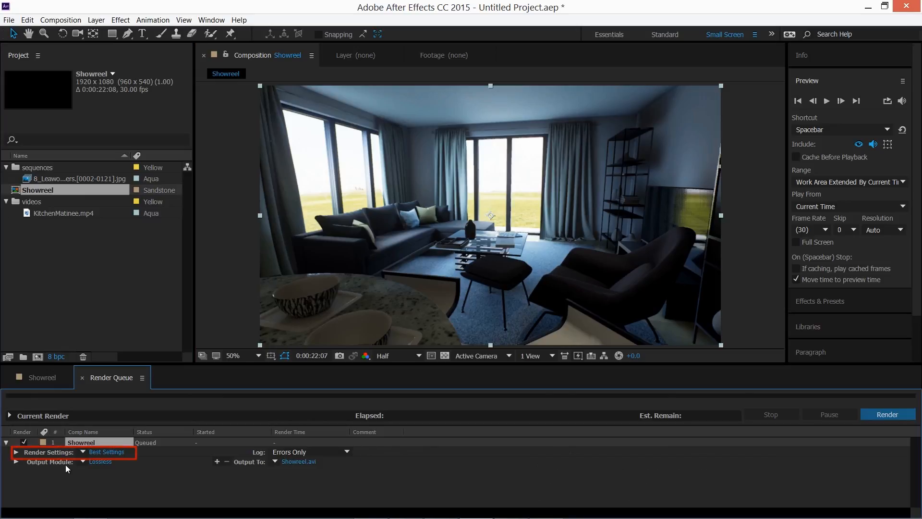
Review the queued item's render settings and output module, including the AVI format and the None video codec
{"action": "left_click", "coordinate": [106, 453]}
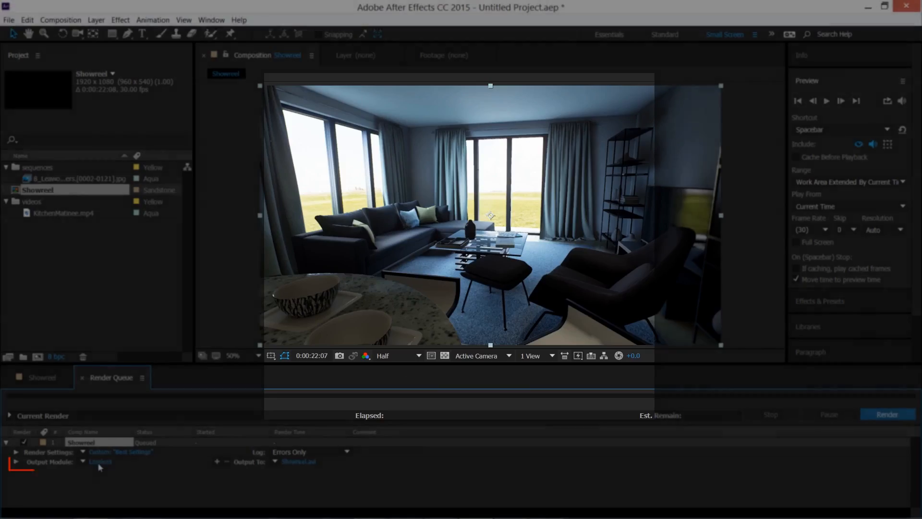
{"action": "left_click", "coordinate": [101, 462]}
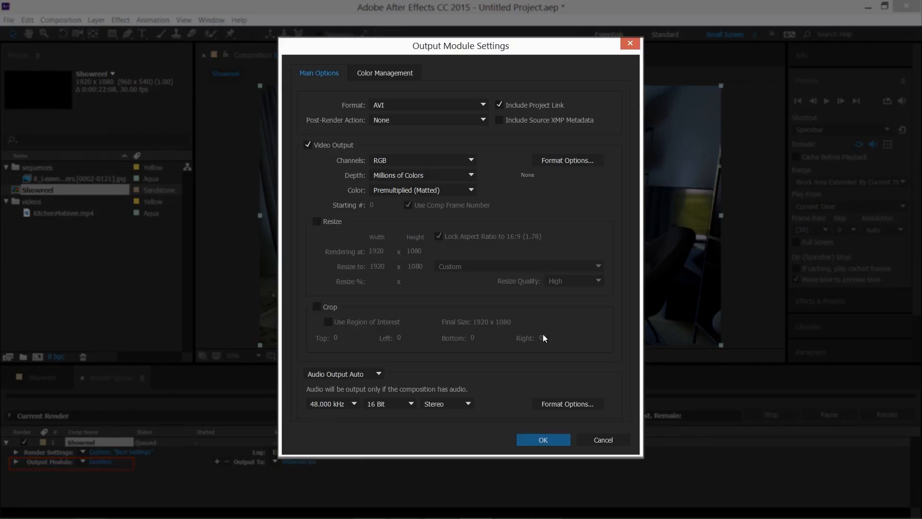
{"action": "left_click", "coordinate": [473, 105]}
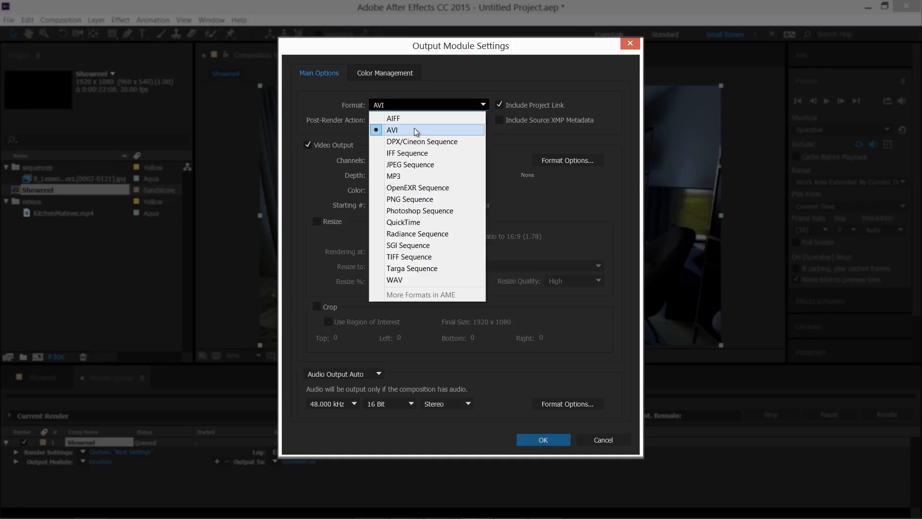
{"action": "left_click", "coordinate": [569, 200]}
{"action": "left_click", "coordinate": [566, 162]}
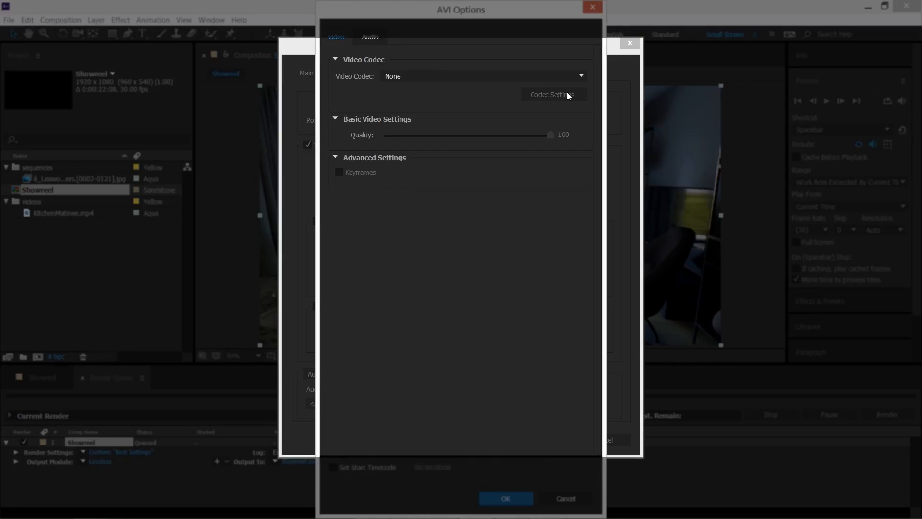
{"action": "left_click", "coordinate": [574, 76]}
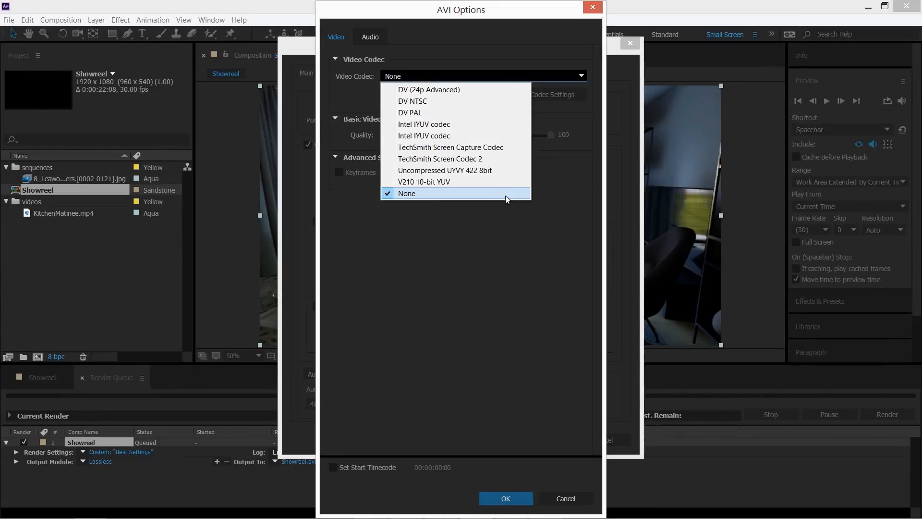
{"action": "left_click", "coordinate": [505, 195]}
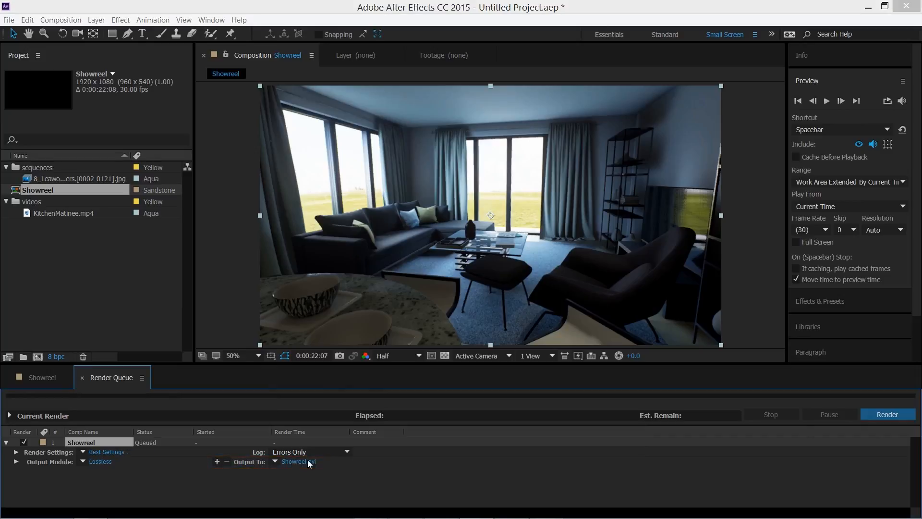
Set the output movie to Showreel as AVI in the Week6 AVI folder and render it
{"action": "left_click", "coordinate": [307, 459]}
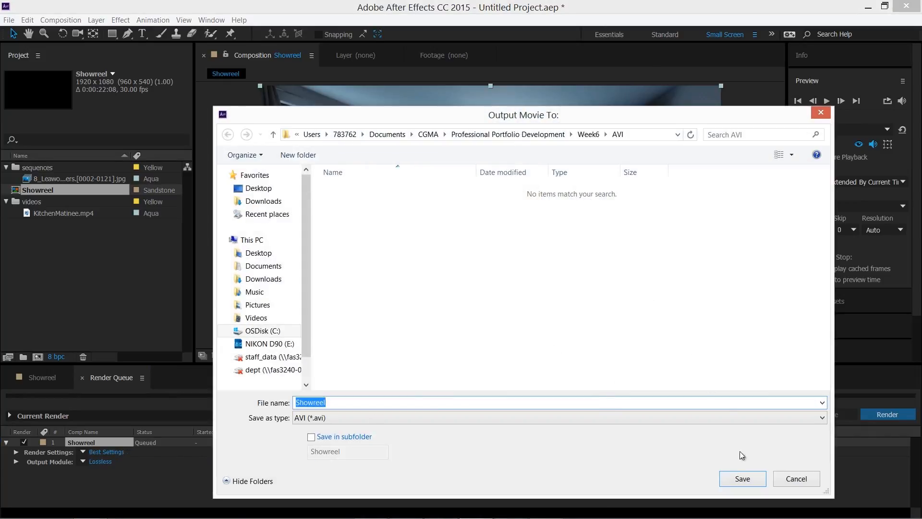
{"action": "left_click", "coordinate": [747, 479]}
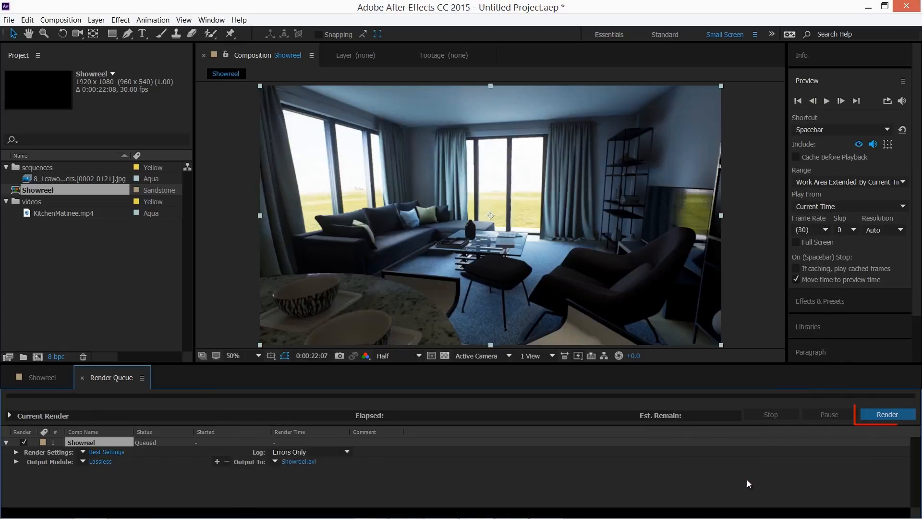
{"action": "left_click", "coordinate": [883, 414]}
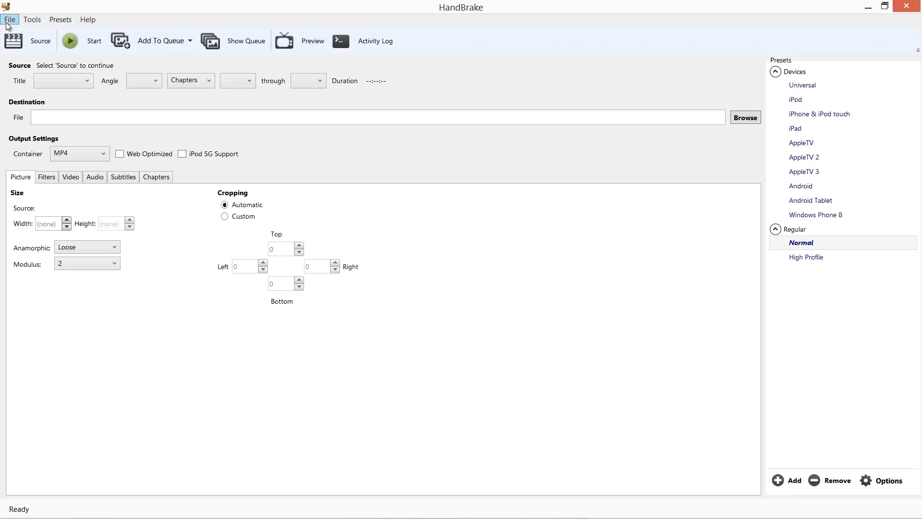
In HandBrake, open the Showreel video from the Week6 AVI folder as the source
{"action": "left_click", "coordinate": [43, 44]}
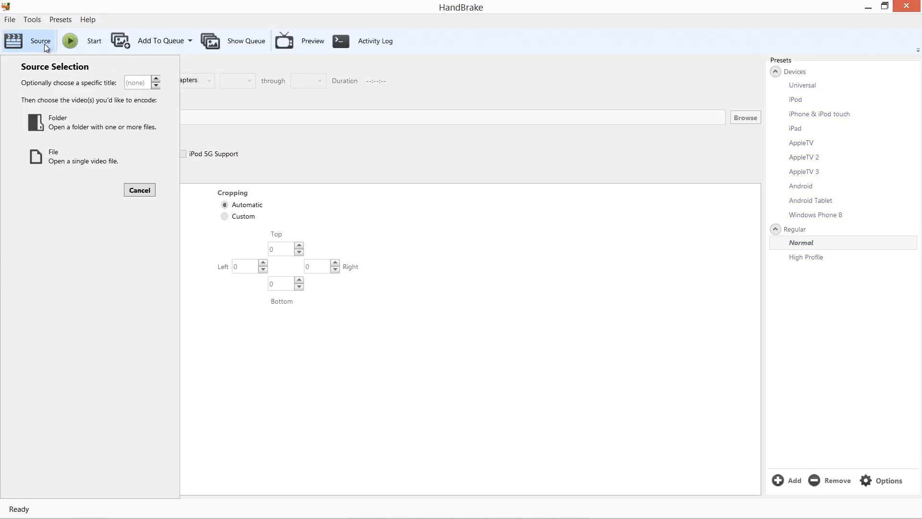
{"action": "left_click", "coordinate": [64, 159]}
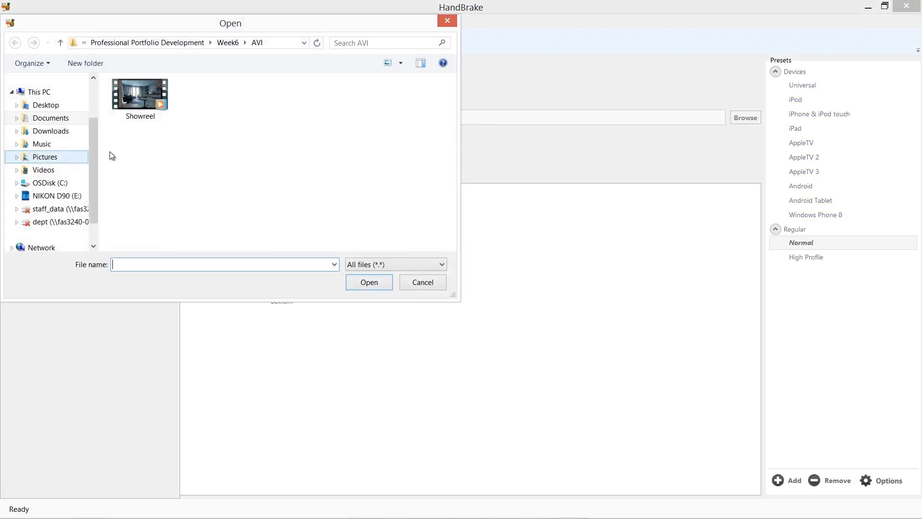
{"action": "left_click", "coordinate": [138, 94]}
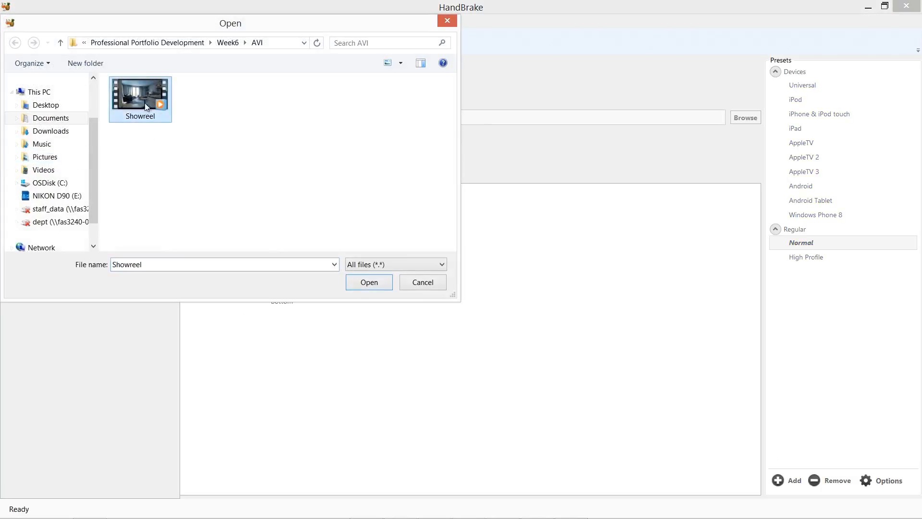
{"action": "left_click", "coordinate": [376, 282]}
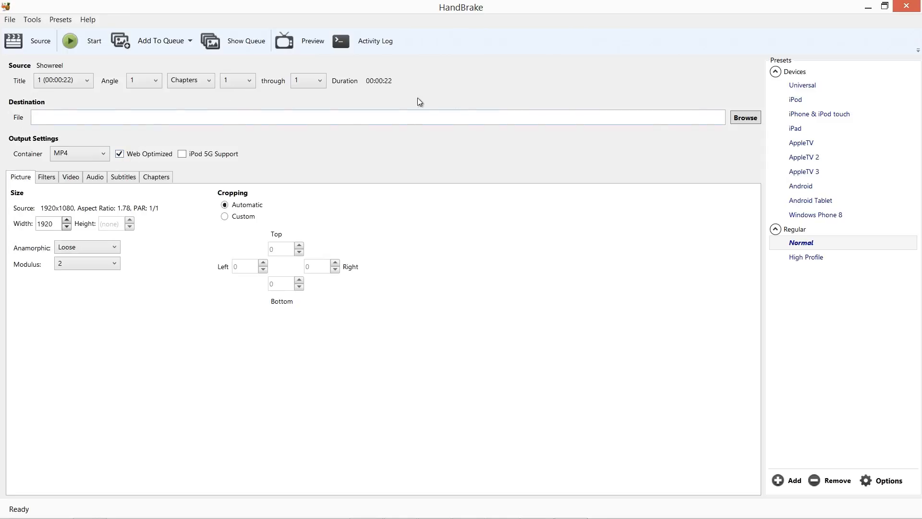
Set the encode's destination to an mp4 file named Showreel_compressed in the Week6 AVI folder
{"action": "left_click", "coordinate": [745, 118]}
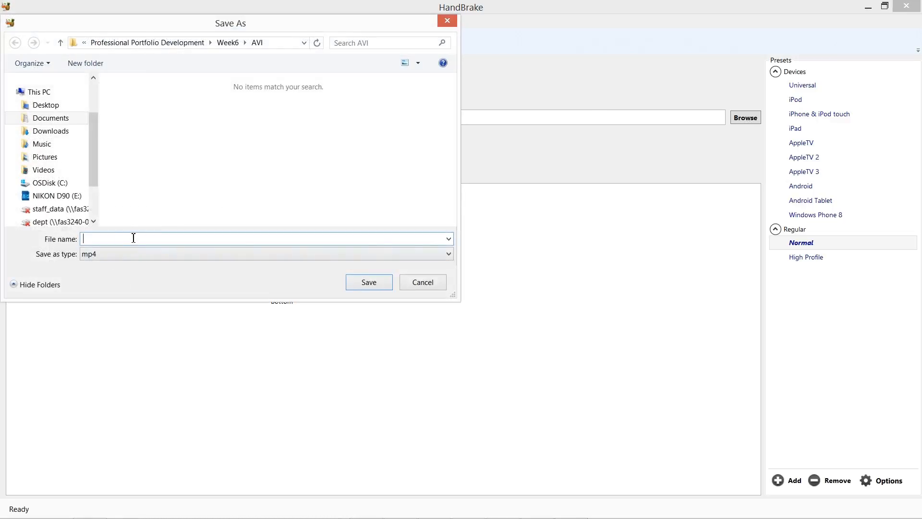
{"action": "type", "text": "Sho"}
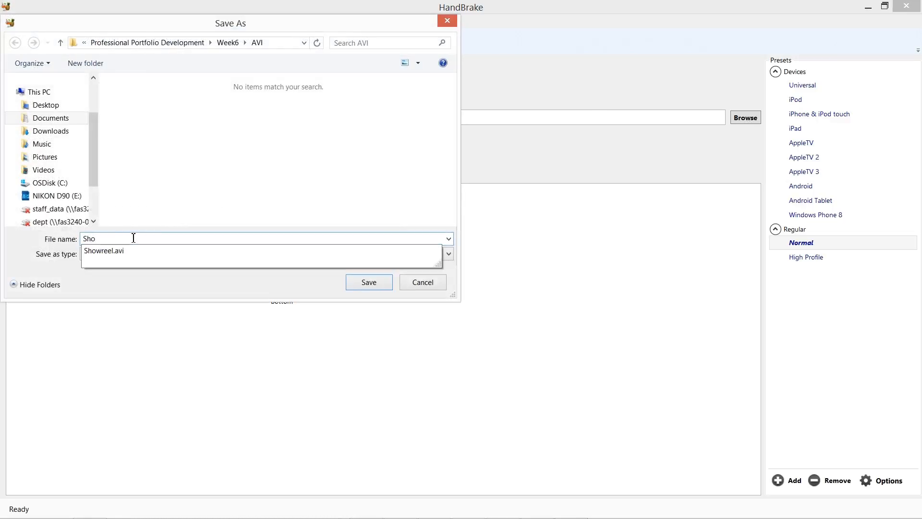
{"action": "type", "text": "wreel"}
{"action": "key", "text": "BackSpace"}
{"action": "type", "text": "_compressed"}
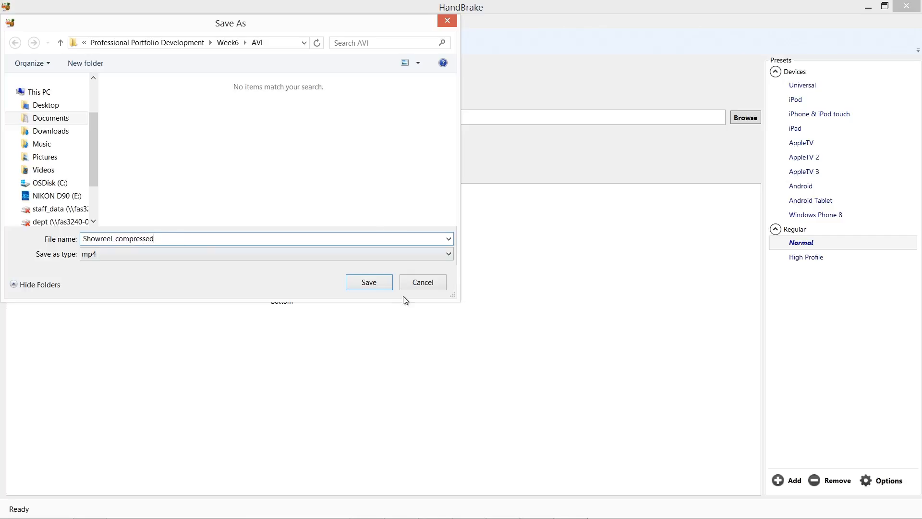
{"action": "left_click", "coordinate": [387, 284]}
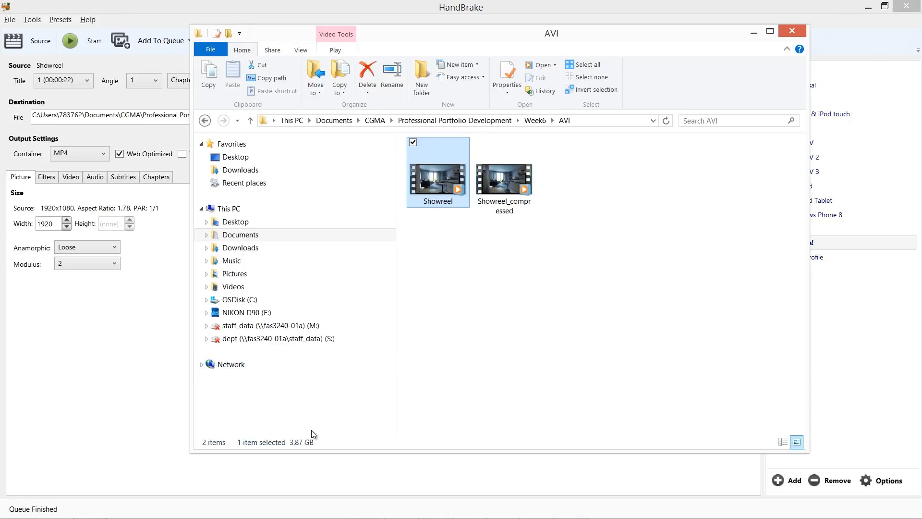
In File Explorer, select the Showreel_compressed file to check its size
{"action": "left_click", "coordinate": [489, 203]}
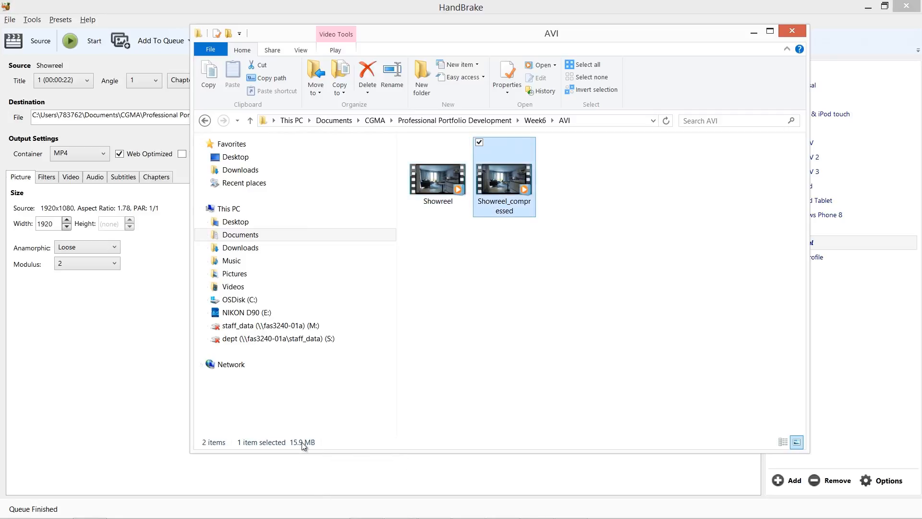